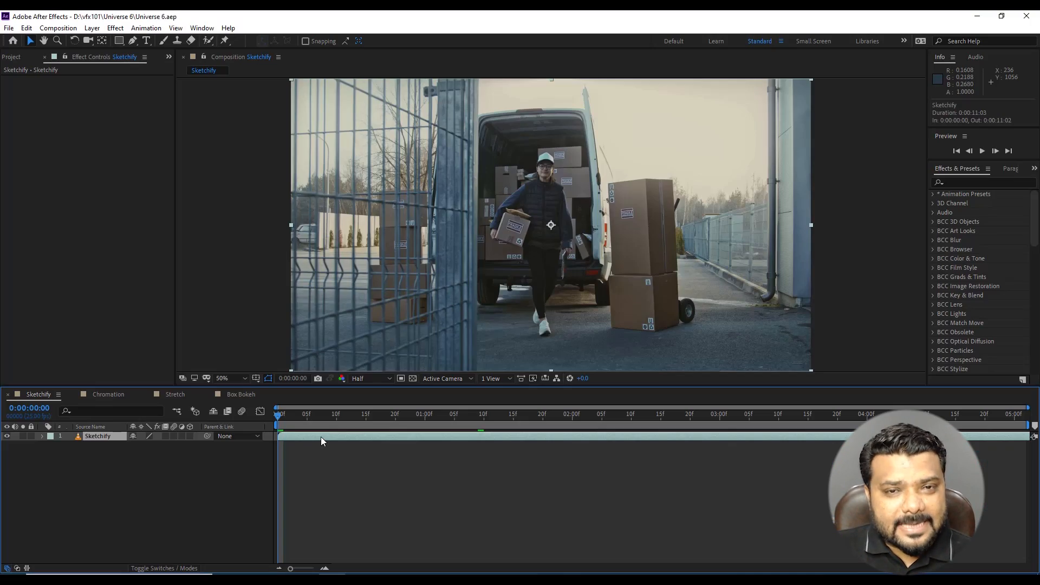
# - Preview the delivery footage, find the uni.Sketchify effect and apply it to the Sketchify layer, checking the frame at 0:00:01:04
pyautogui.press('space')
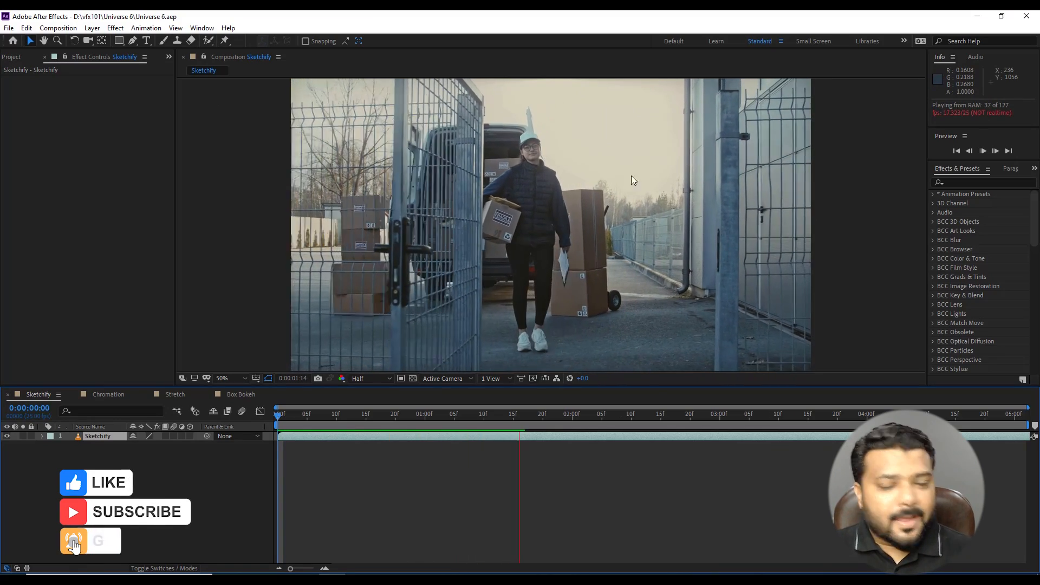
pyautogui.moveTo(483, 416); pyautogui.dragTo(560, 416)
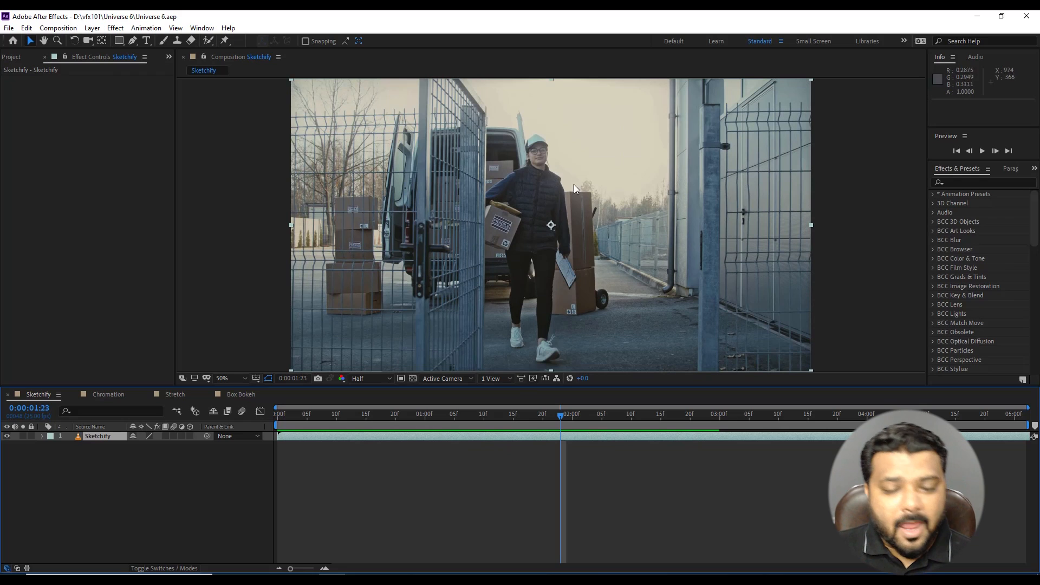
pyautogui.click(975, 182)
pyautogui.write('s')
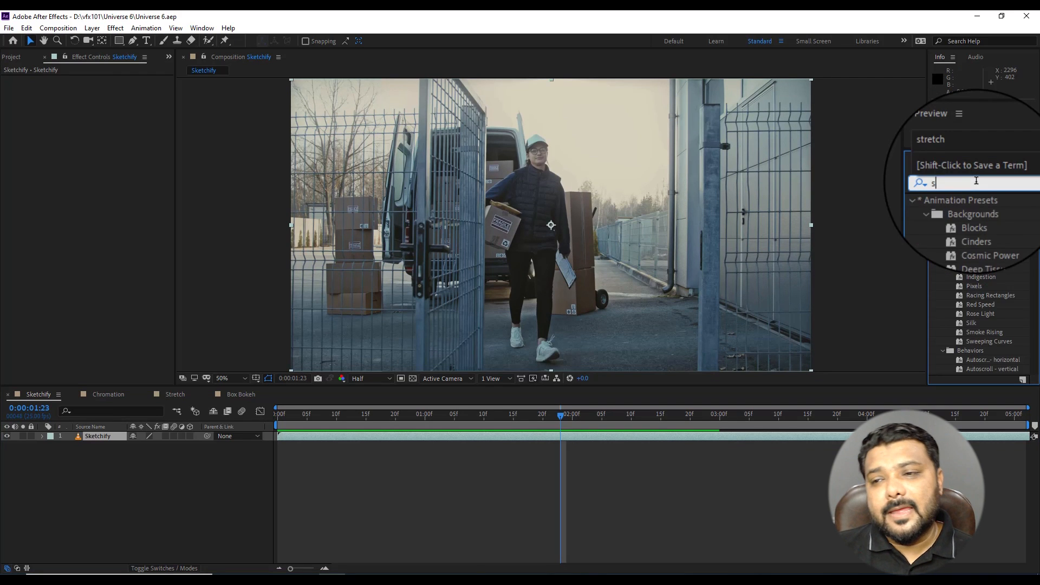
pyautogui.write('ket')
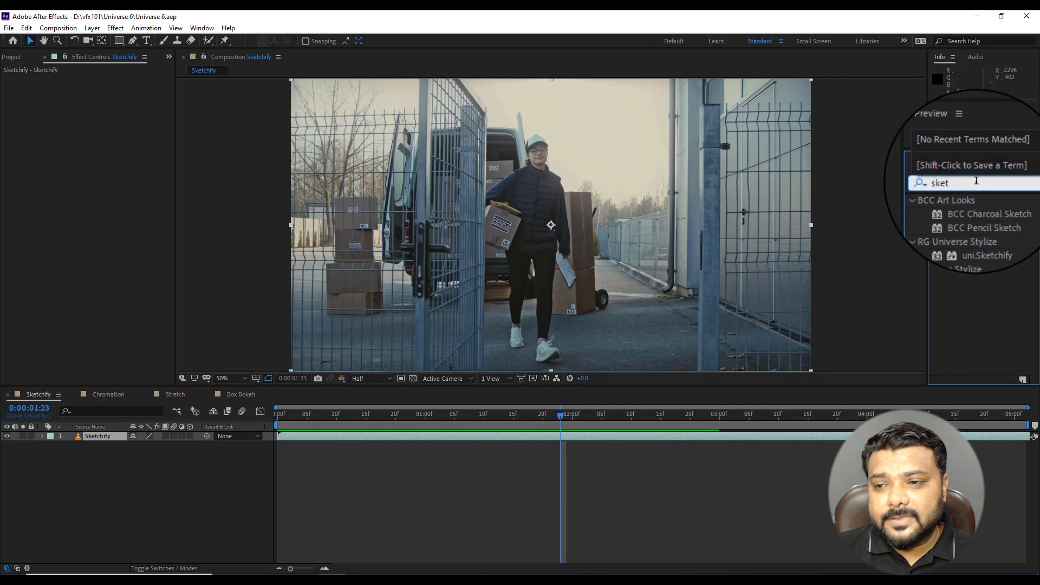
pyautogui.write('chify')
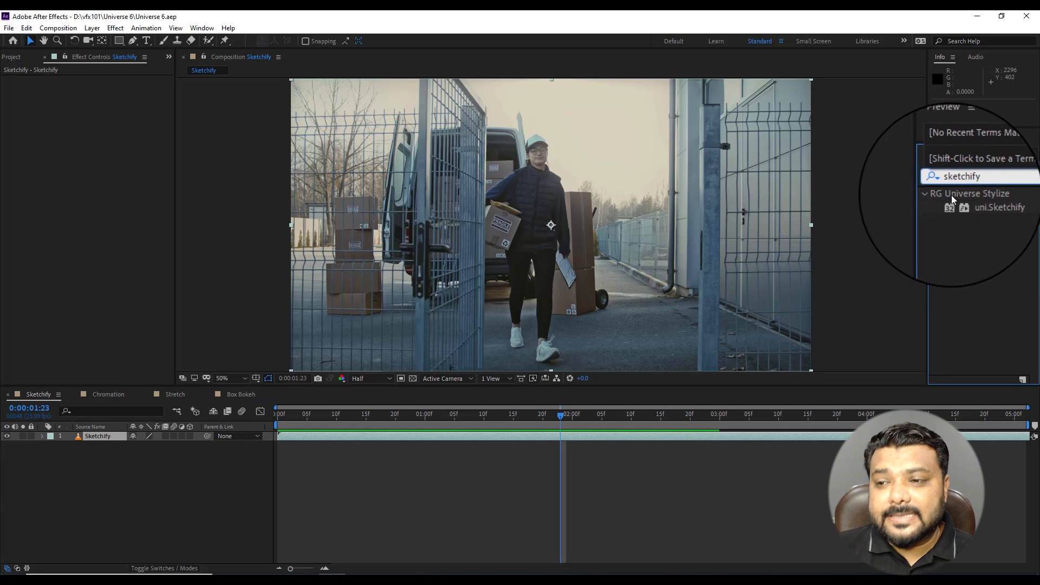
pyautogui.moveTo(981, 203); pyautogui.dragTo(596, 437)
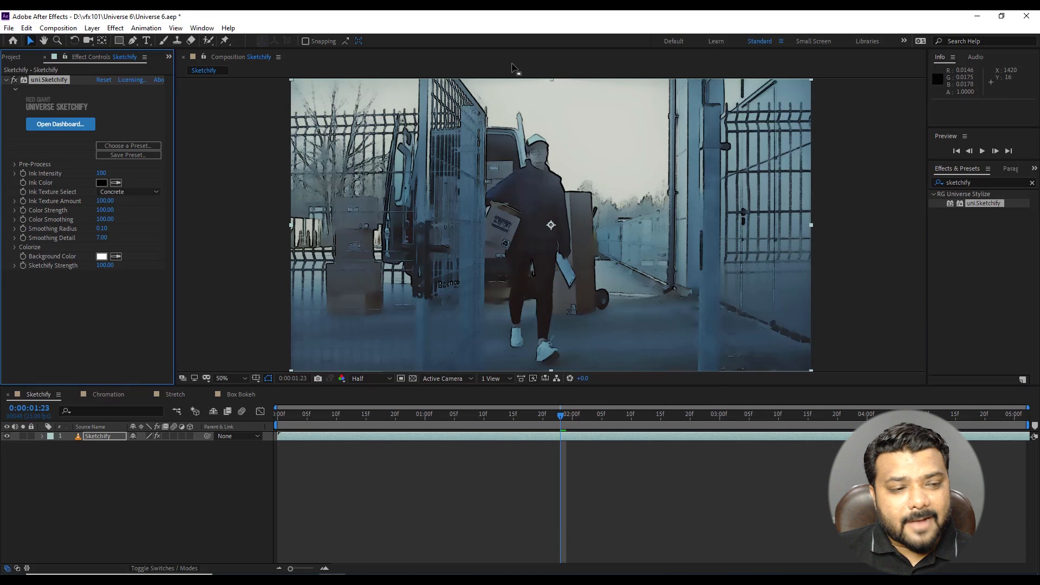
pyautogui.click(449, 416)
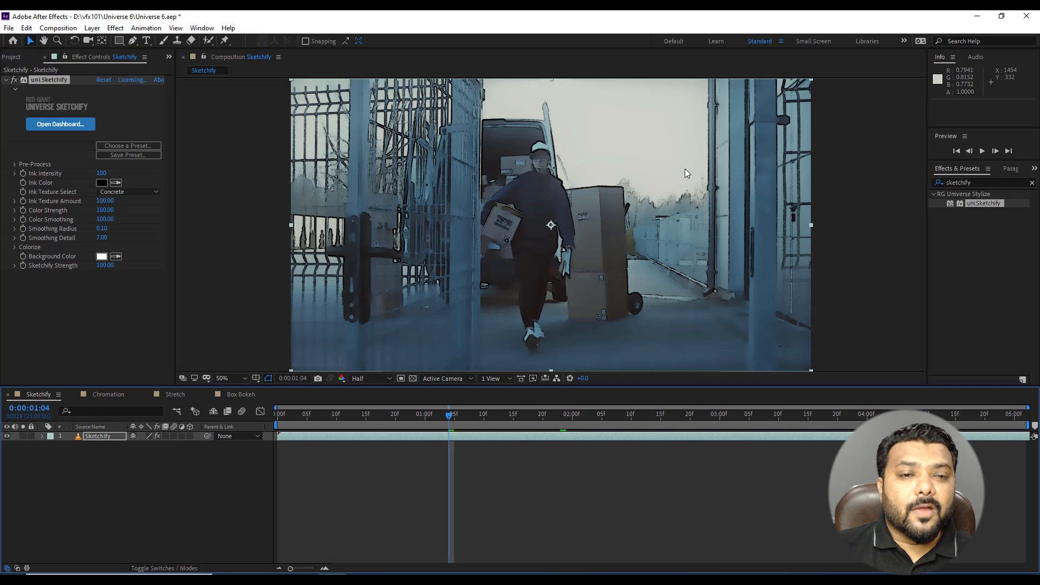
# - Open the Sketchify presets dashboard, enlarge it beside the footage, and apply the Black Line Art preset
pyautogui.click(145, 146)
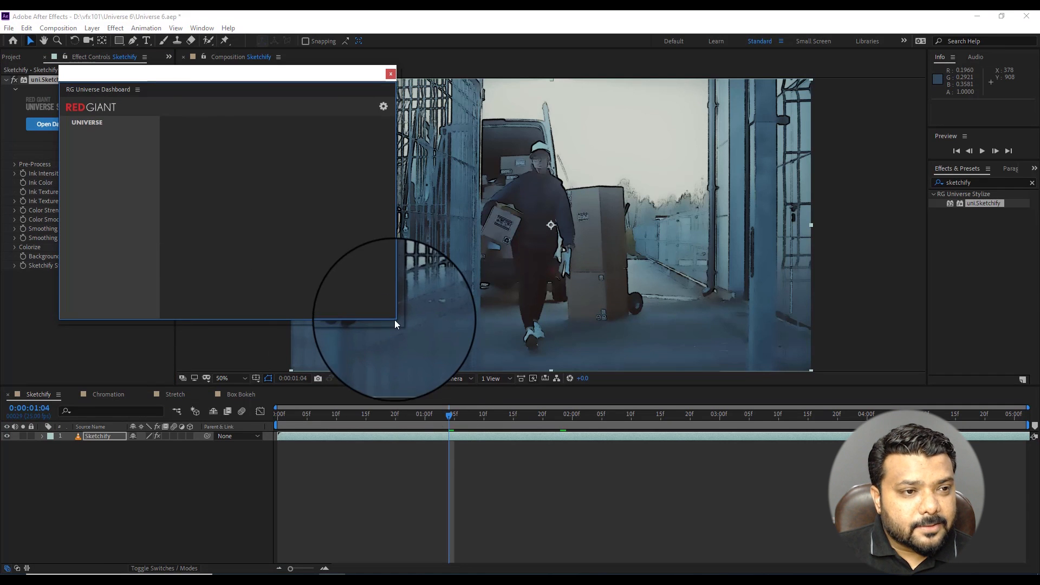
pyautogui.moveTo(395, 320)
pyautogui.mouseDown()
pyautogui.moveTo(453, 369)
pyautogui.moveTo(567, 529)
pyautogui.moveTo(548, 528)
pyautogui.mouseUp()
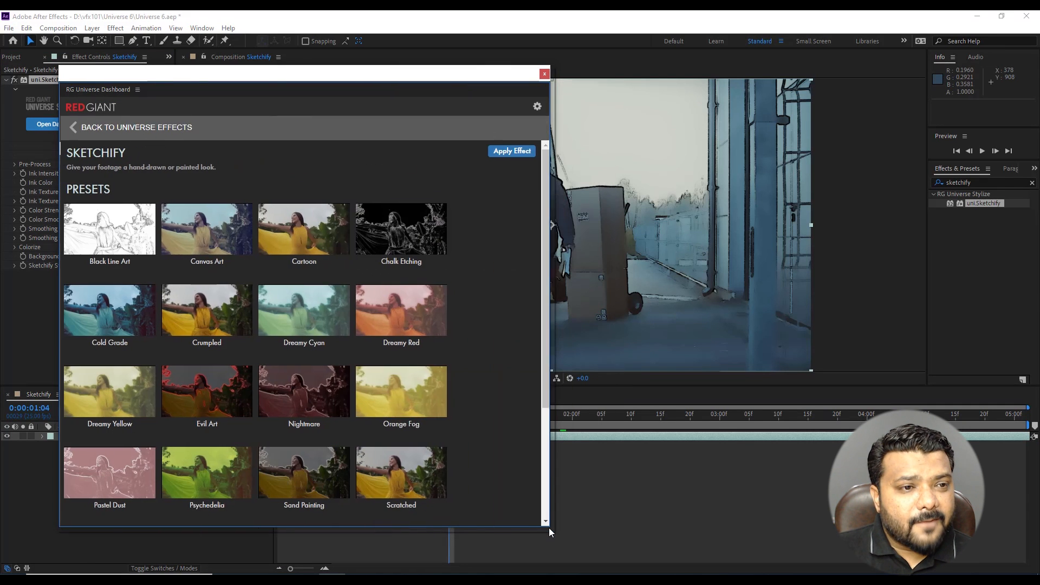
pyautogui.moveTo(349, 80); pyautogui.dragTo(914, 64)
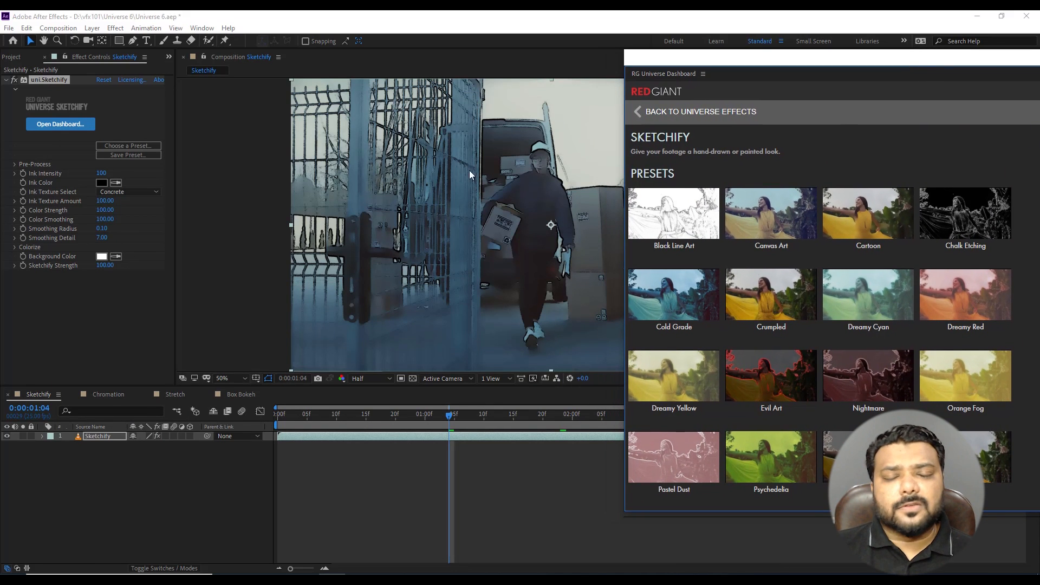
pyautogui.moveTo(695, 243)
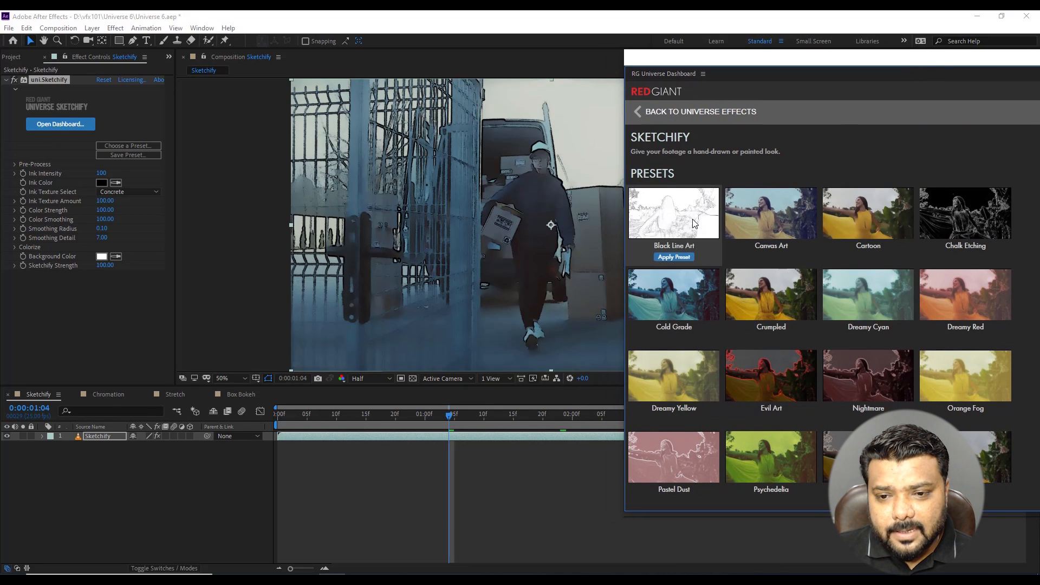
pyautogui.click(678, 258)
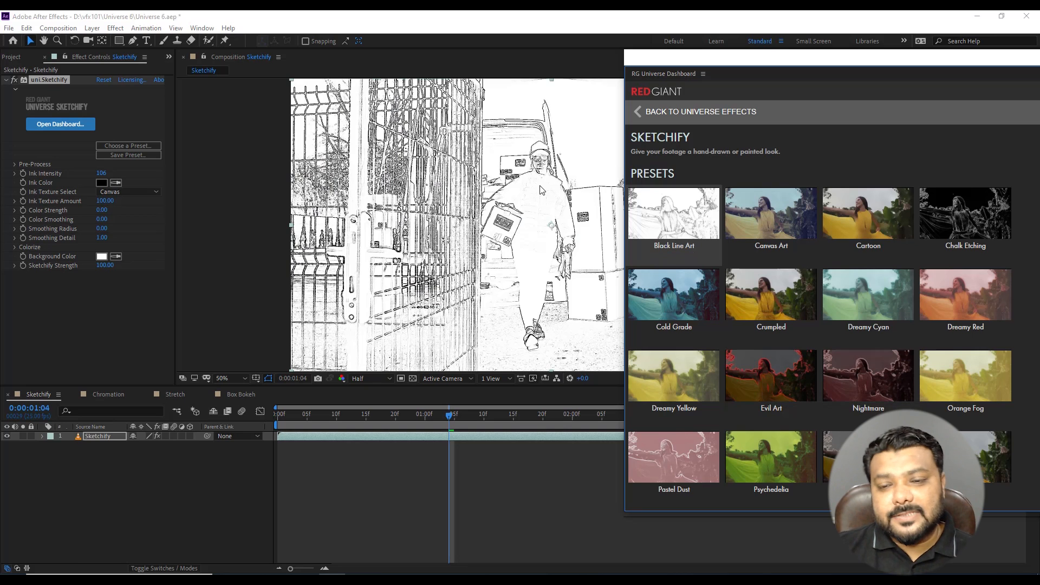
# - Try the Chalk Etching, Crumpled and Pastel Dust presets on the footage in turn
pyautogui.moveTo(963, 222)
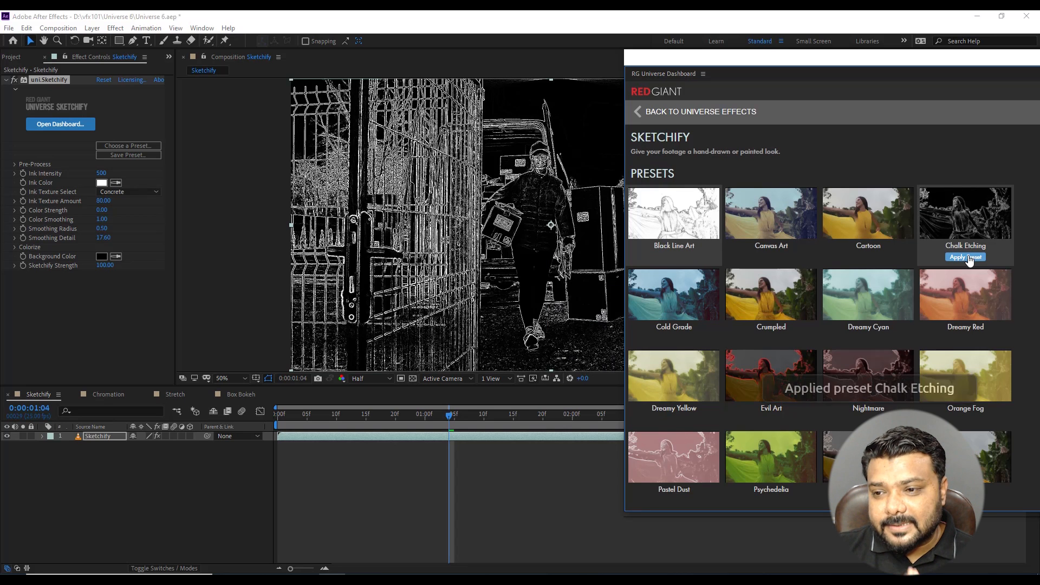
pyautogui.moveTo(779, 302)
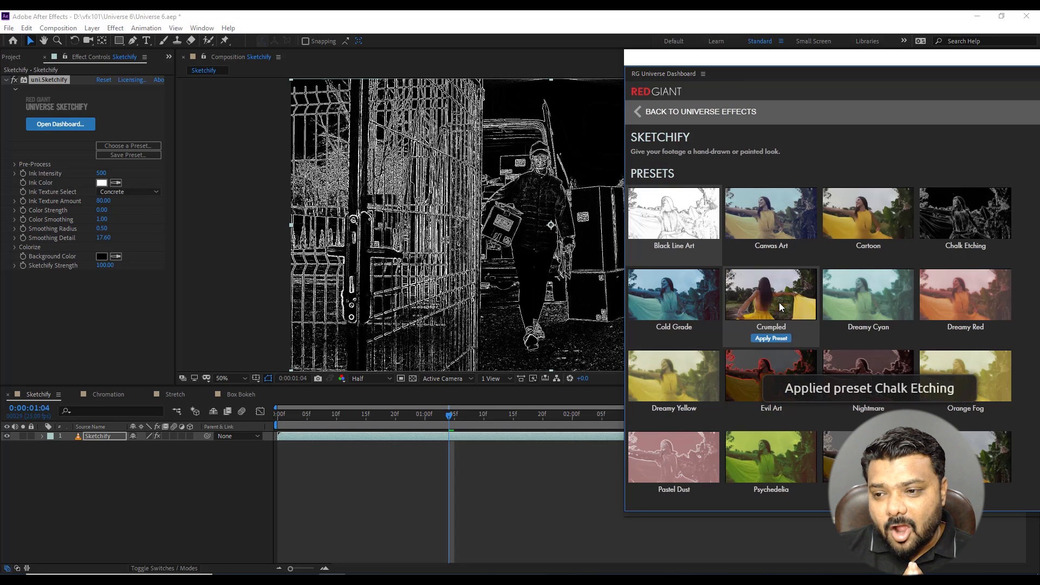
pyautogui.click(771, 338)
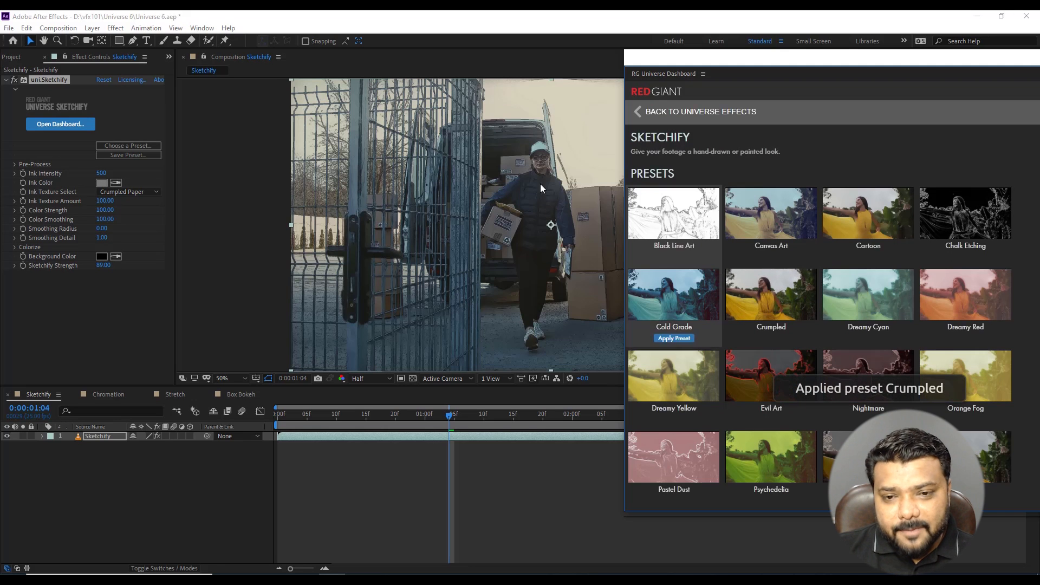
pyautogui.scroll(-3, 802, 306)
pyautogui.moveTo(841, 265)
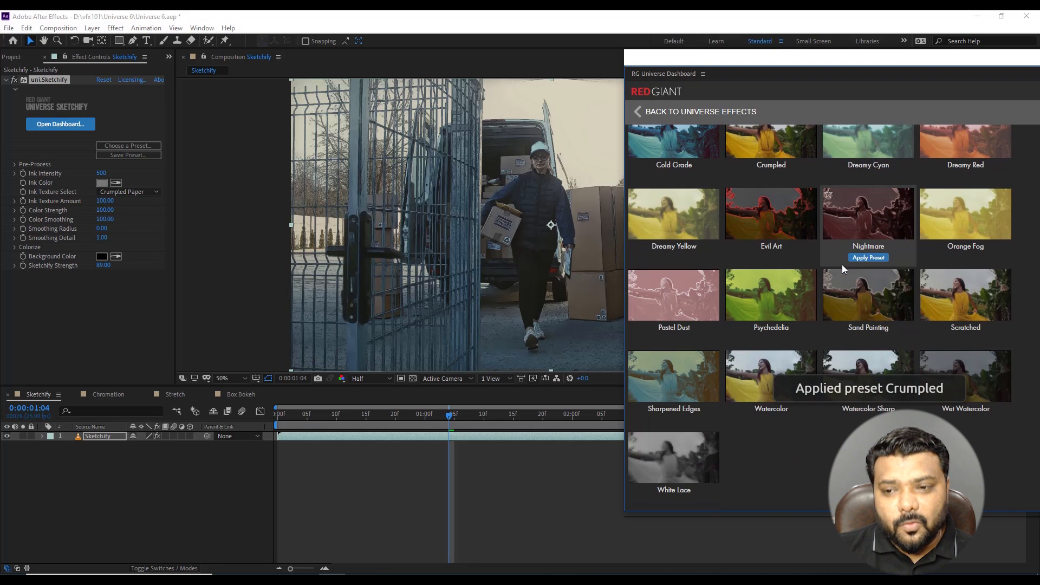
pyautogui.moveTo(683, 311)
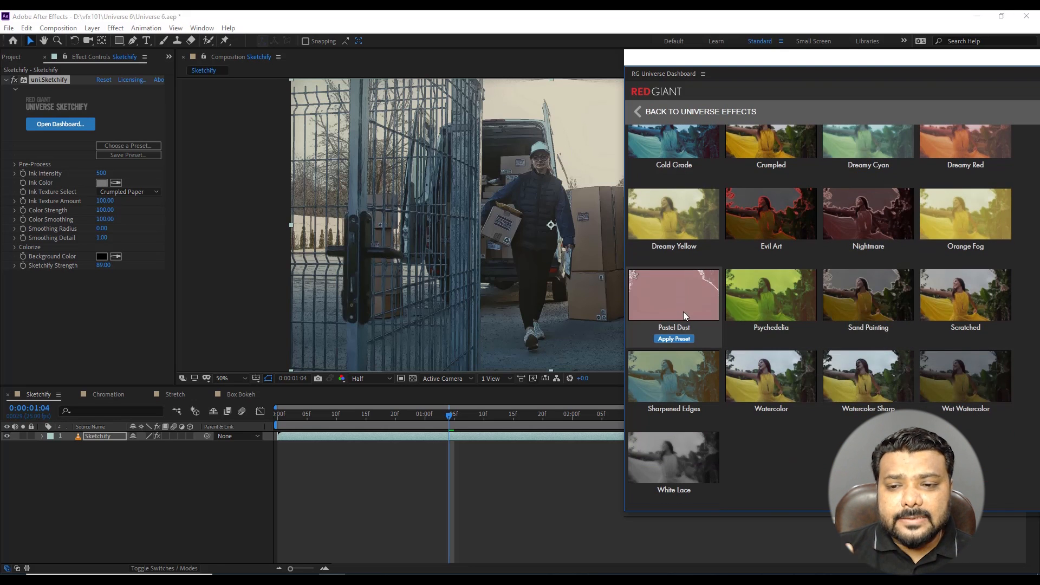
pyautogui.click(676, 339)
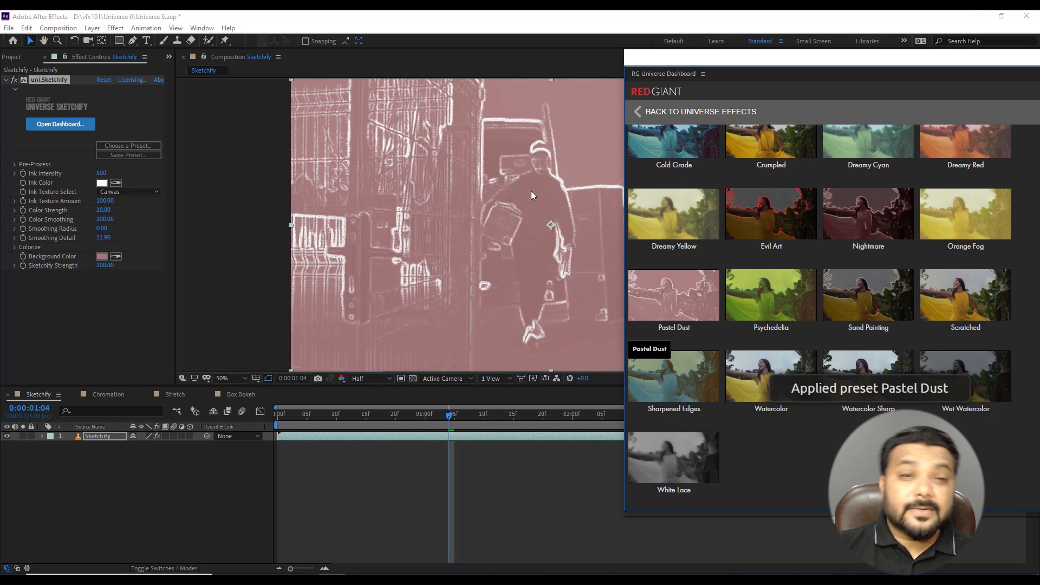
# - Return the effect to the Black Line Art preset and close the presets dashboard
pyautogui.scroll(3, 766, 263)
pyautogui.moveTo(672, 224)
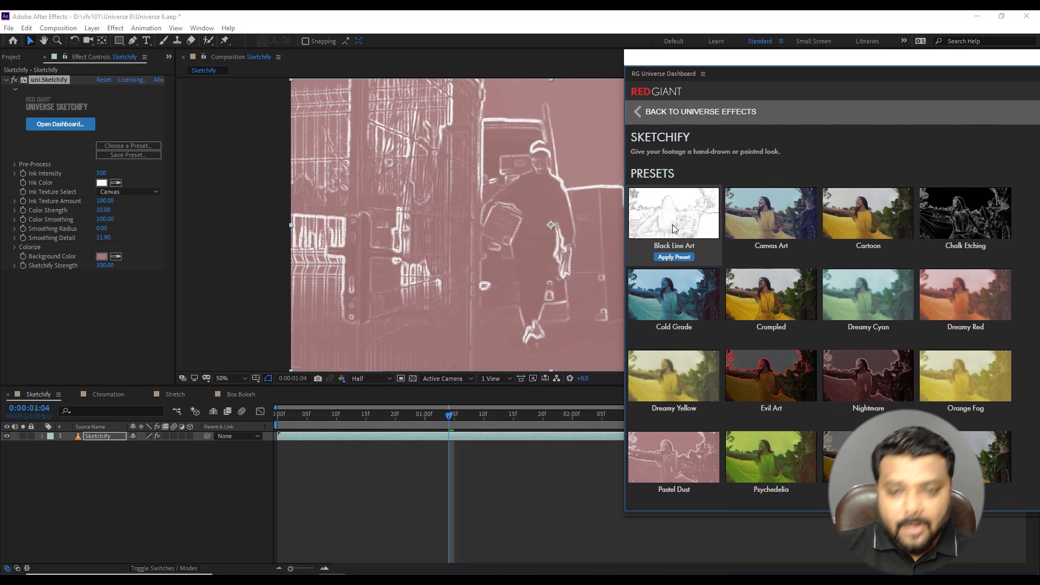
pyautogui.click(676, 258)
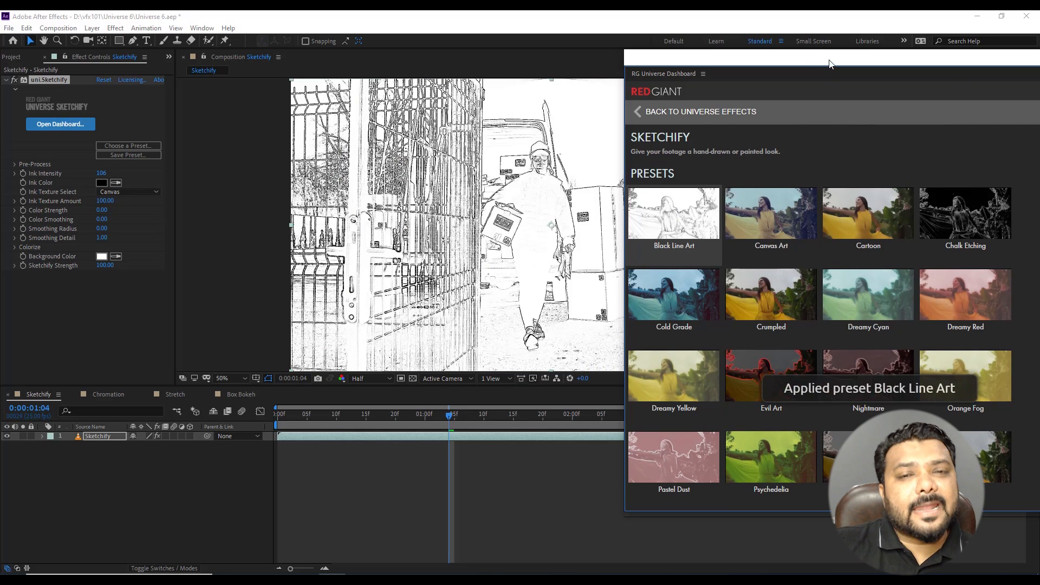
pyautogui.moveTo(829, 62); pyautogui.dragTo(319, 149)
pyautogui.click(599, 144)
# - Play the line-art footage from the beginning, ending at frame 0:00:01:13
pyautogui.moveTo(448, 410); pyautogui.dragTo(231, 414)
pyautogui.press('space')
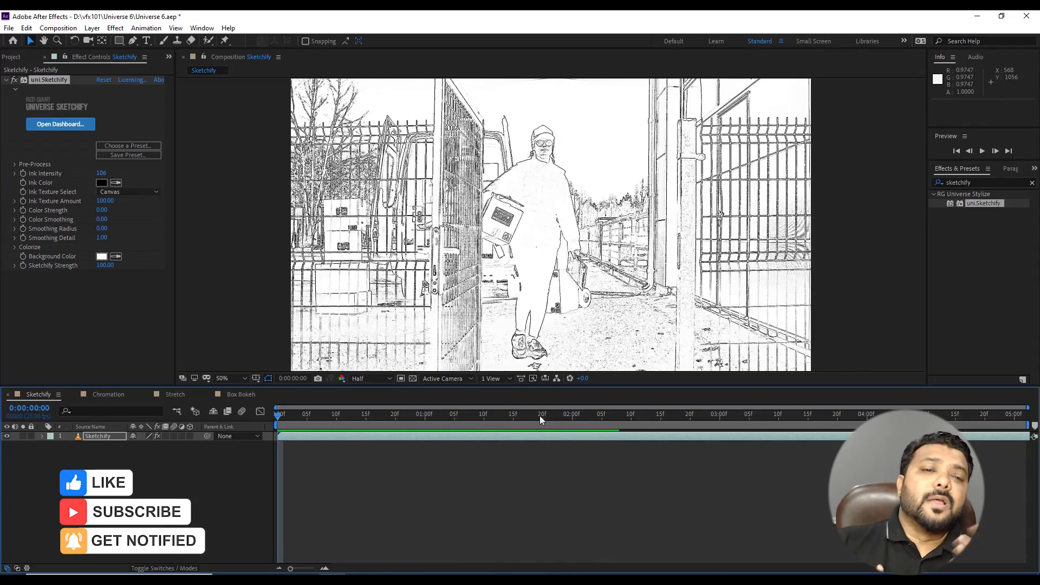
pyautogui.click(502, 415)
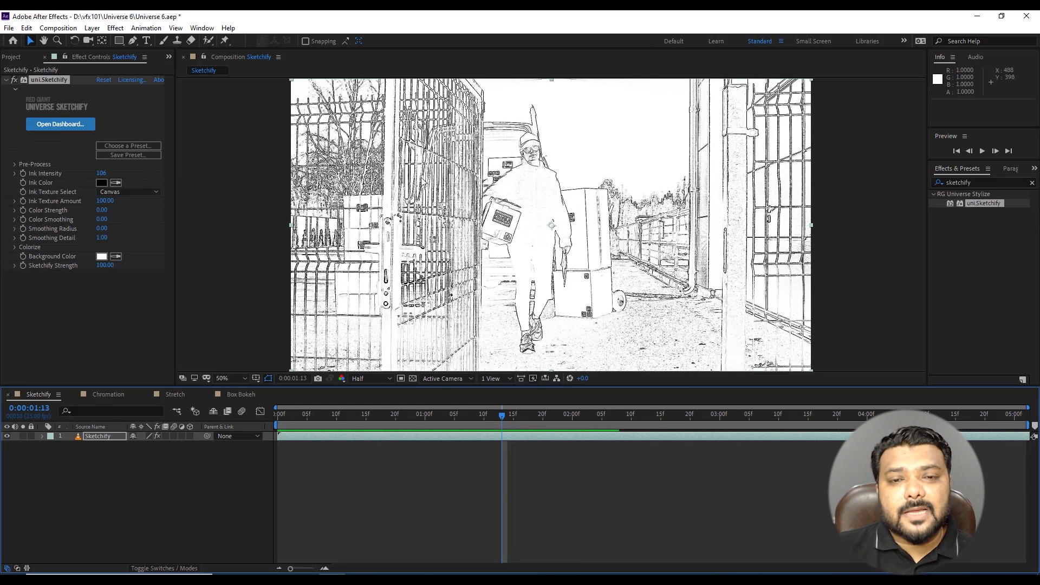
# - Set the Sketchify ink intensity to 387 and the ink color to green 00B882
pyautogui.moveTo(103, 174)
pyautogui.mouseDown()
pyautogui.moveTo(2, 164)
pyautogui.moveTo(58, 154)
pyautogui.moveTo(81, 117)
pyautogui.moveTo(219, 165)
pyautogui.mouseUp()
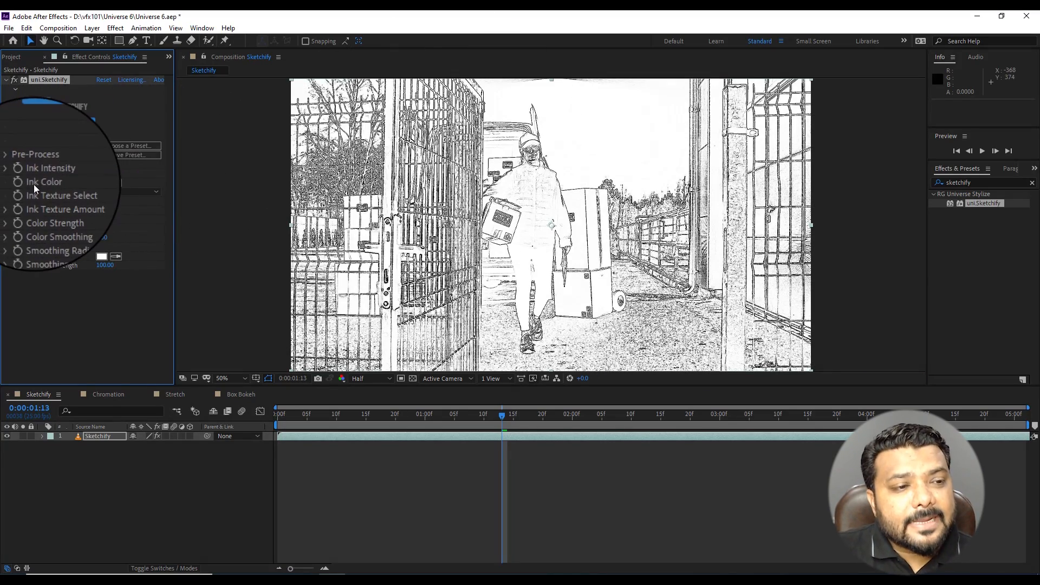
pyautogui.click(102, 184)
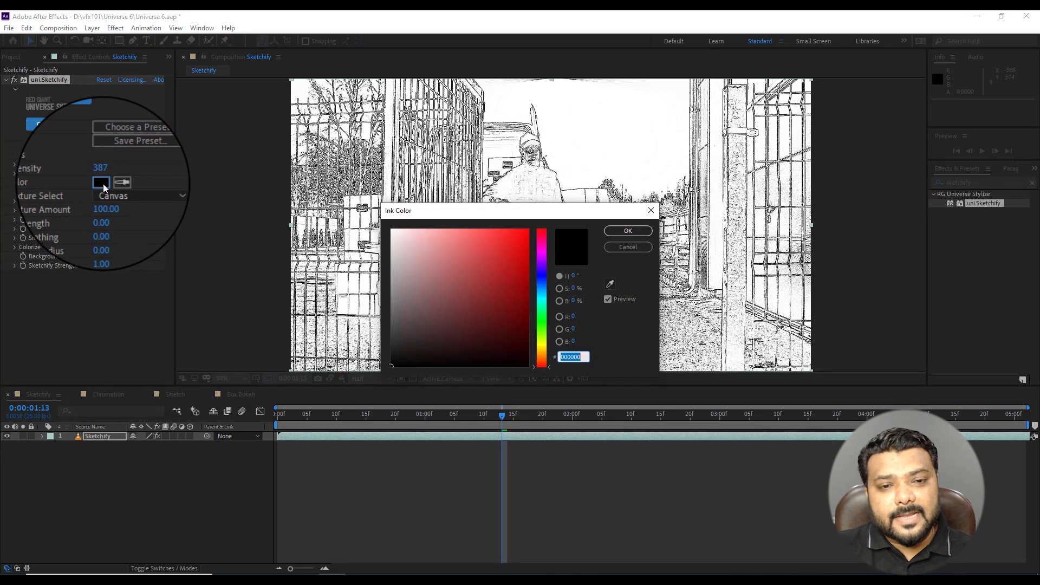
pyautogui.click(506, 263)
pyautogui.click(529, 229)
pyautogui.moveTo(542, 366); pyautogui.dragTo(543, 305)
pyautogui.moveTo(520, 260); pyautogui.dragTo(531, 267)
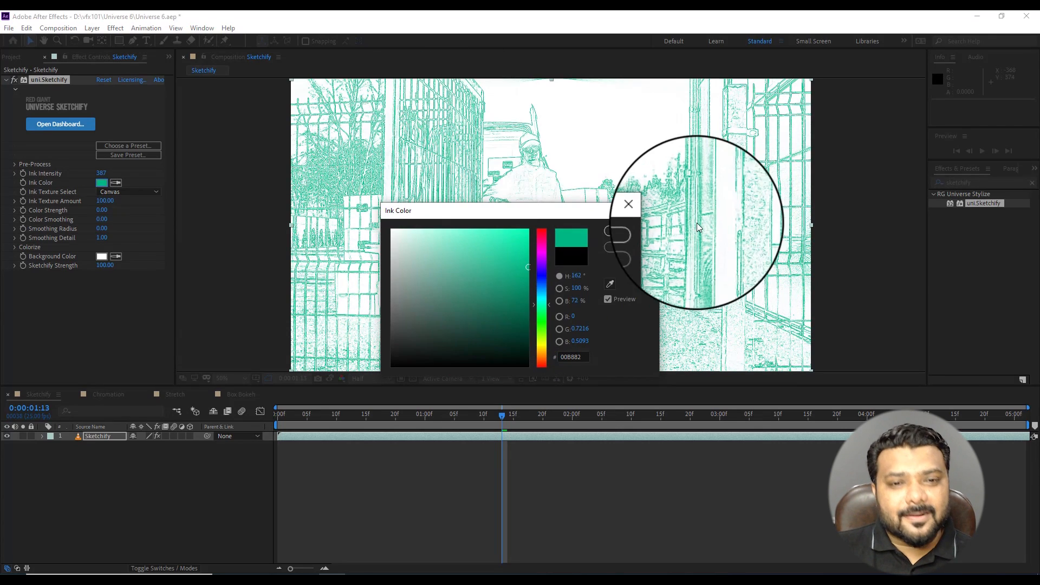
pyautogui.click(622, 231)
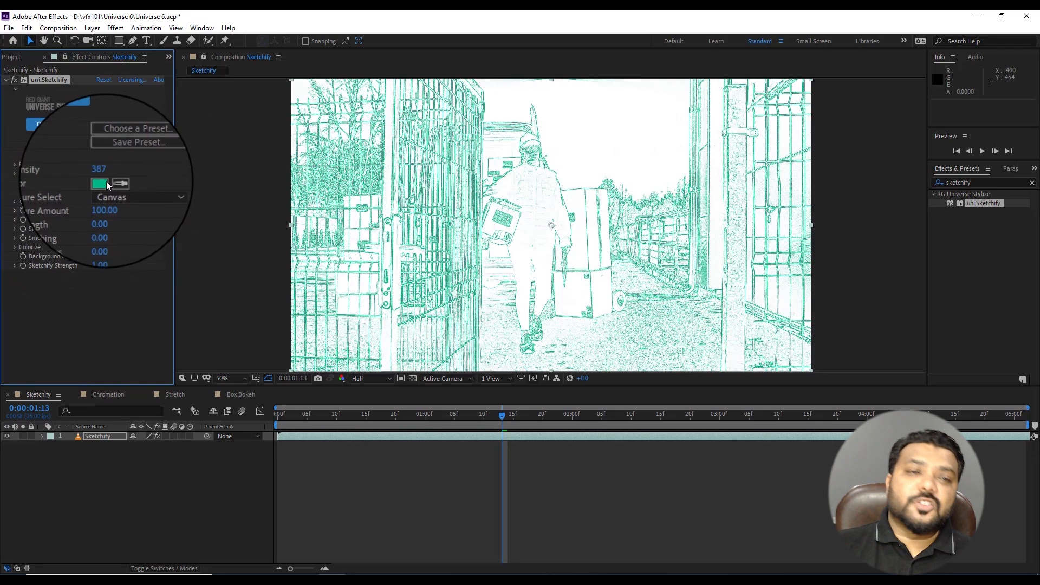
# - Set the ink texture to Fabric, the ink color to black and the ink intensity to 500
pyautogui.click(139, 192)
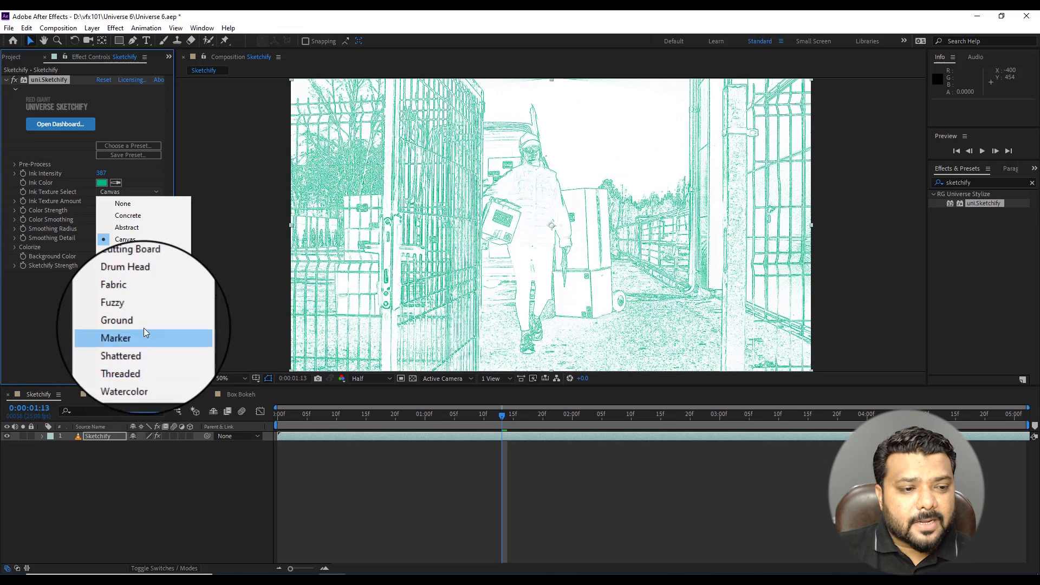
pyautogui.click(138, 298)
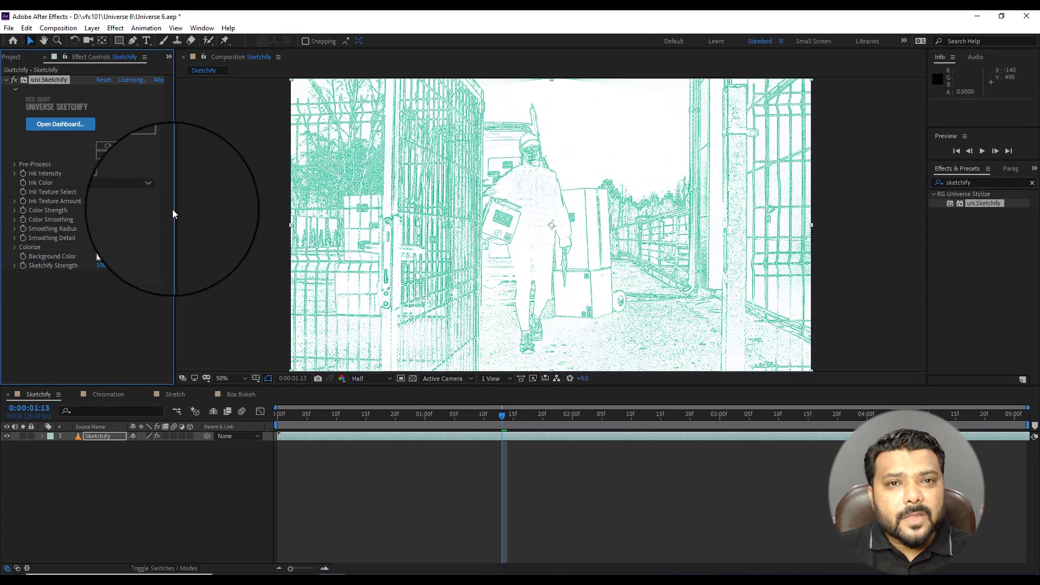
pyautogui.click(101, 182)
pyautogui.moveTo(450, 325); pyautogui.dragTo(514, 384)
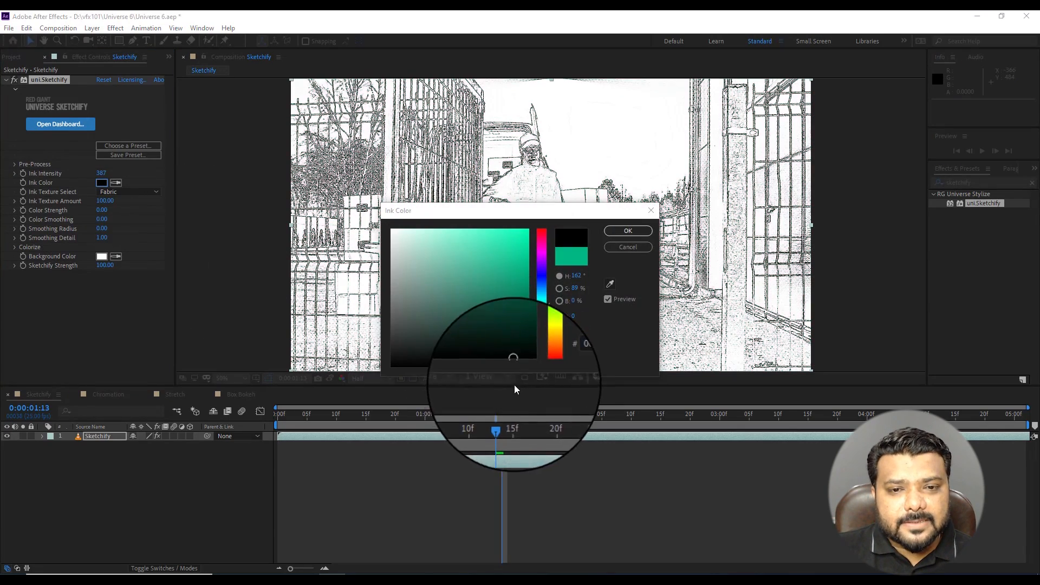
pyautogui.click(628, 231)
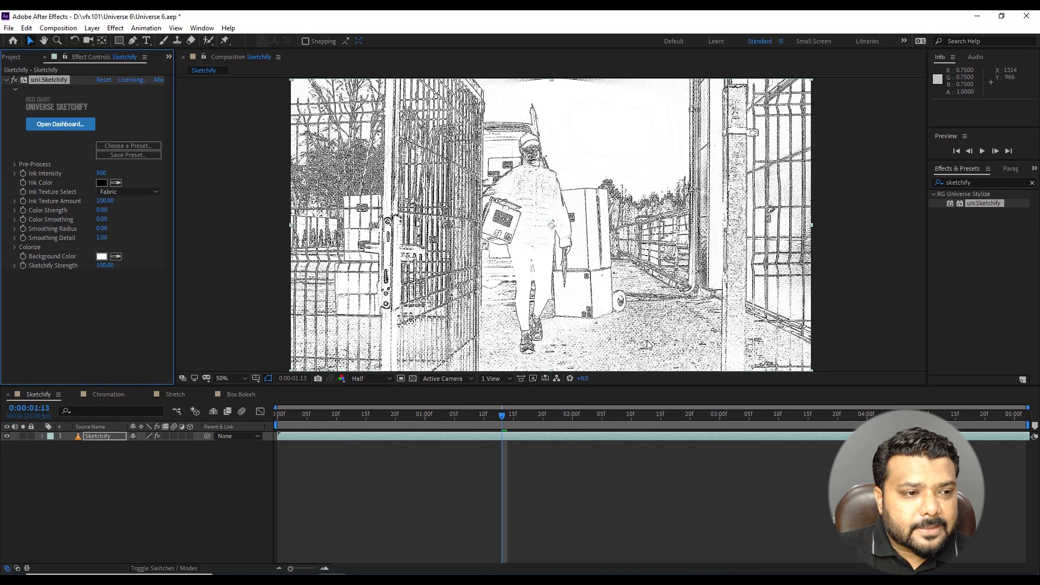
# - Set the Sketchify color strength to 79 and the ink color to light cyan 72FDF8
pyautogui.moveTo(102, 209); pyautogui.dragTo(143, 208)
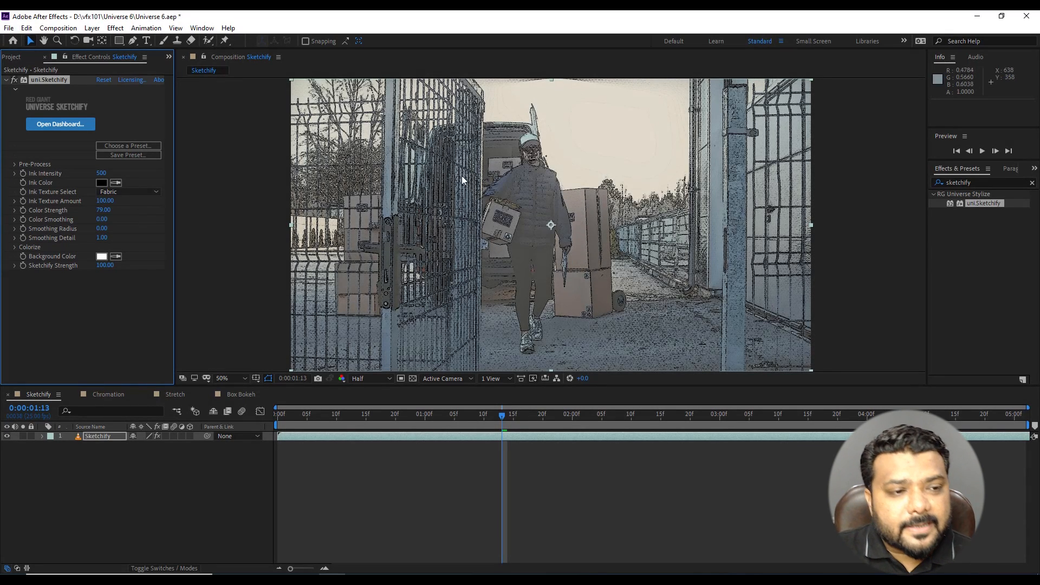
pyautogui.click(102, 183)
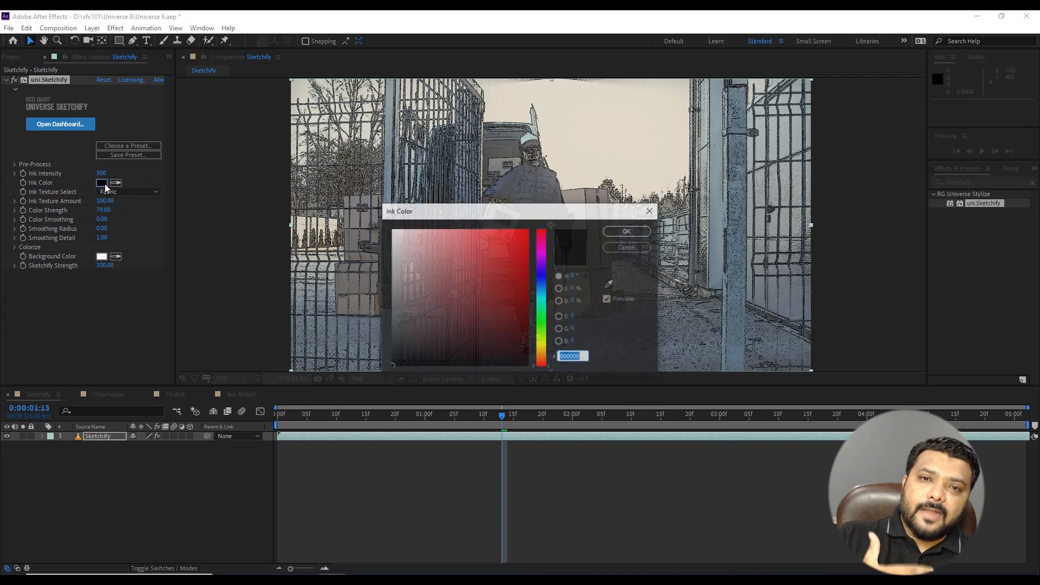
pyautogui.moveTo(541, 329); pyautogui.dragTo(542, 323)
pyautogui.click(424, 230)
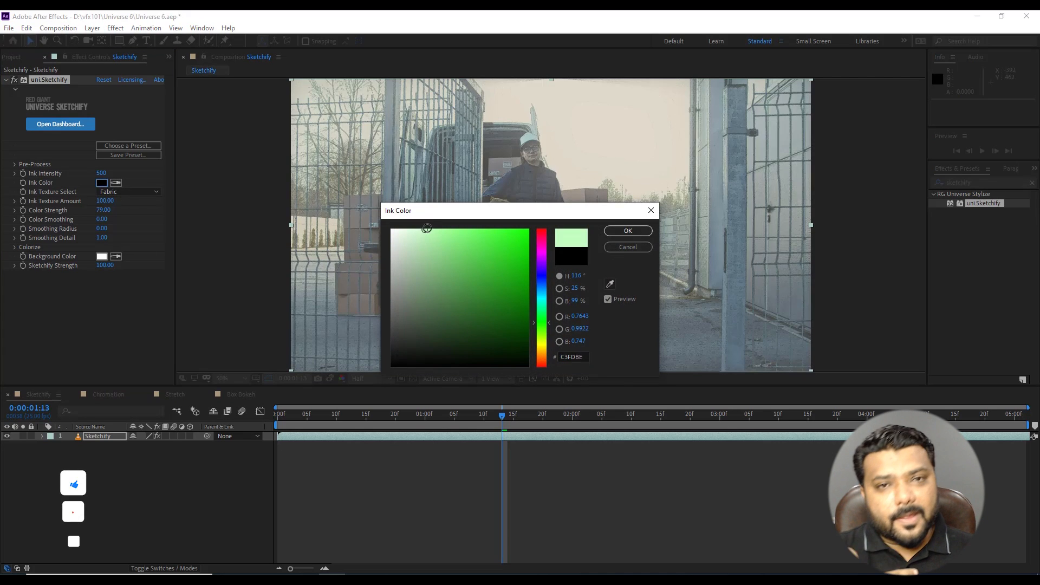
pyautogui.moveTo(545, 312); pyautogui.dragTo(543, 298)
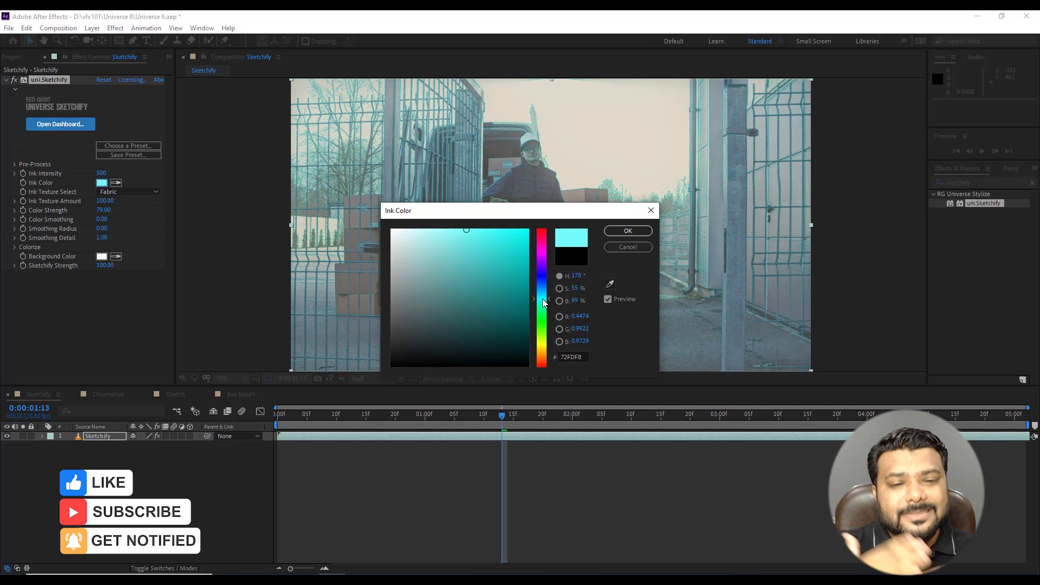
pyautogui.click(627, 231)
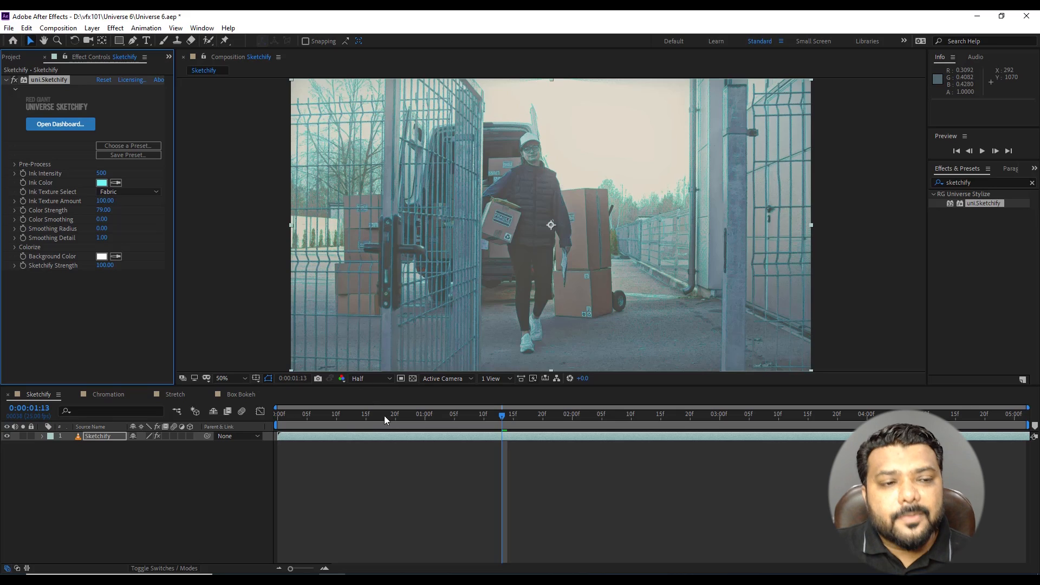
# - Play back the cyan-inked Sketchify footage, ending at frame 0:00:01:20
pyautogui.press('space')
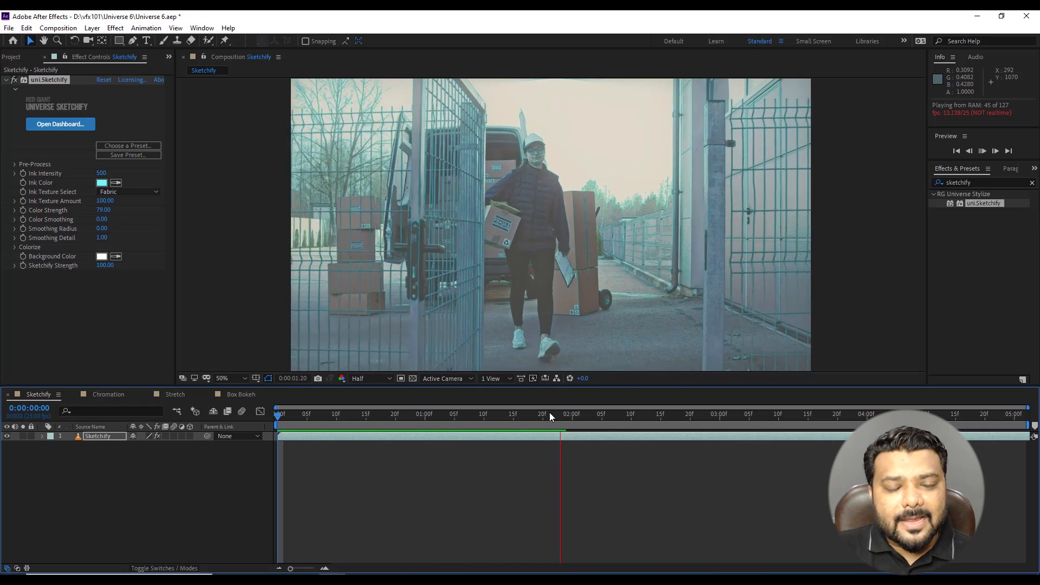
pyautogui.press('space')
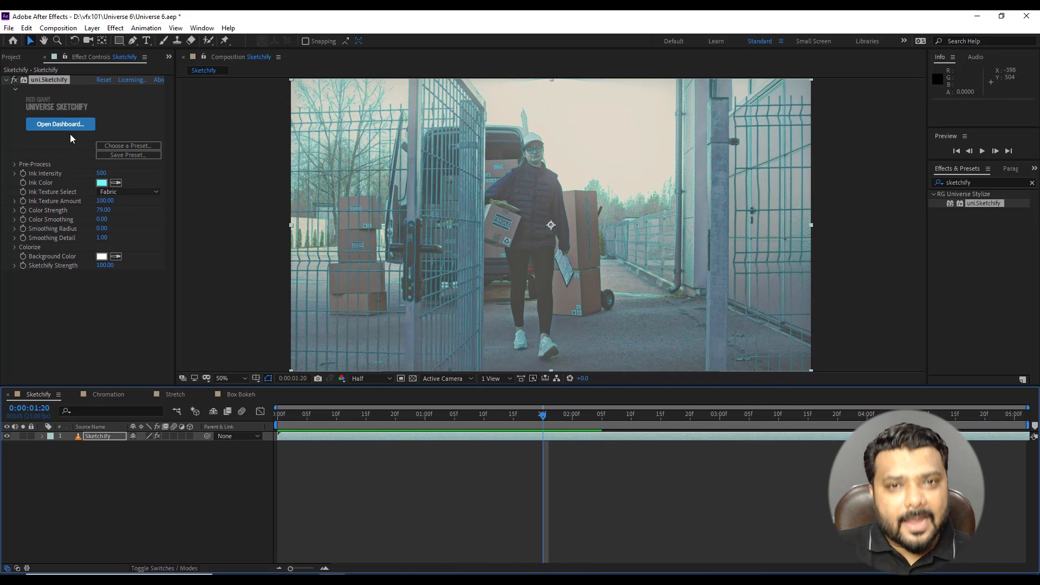
pyautogui.click(101, 182)
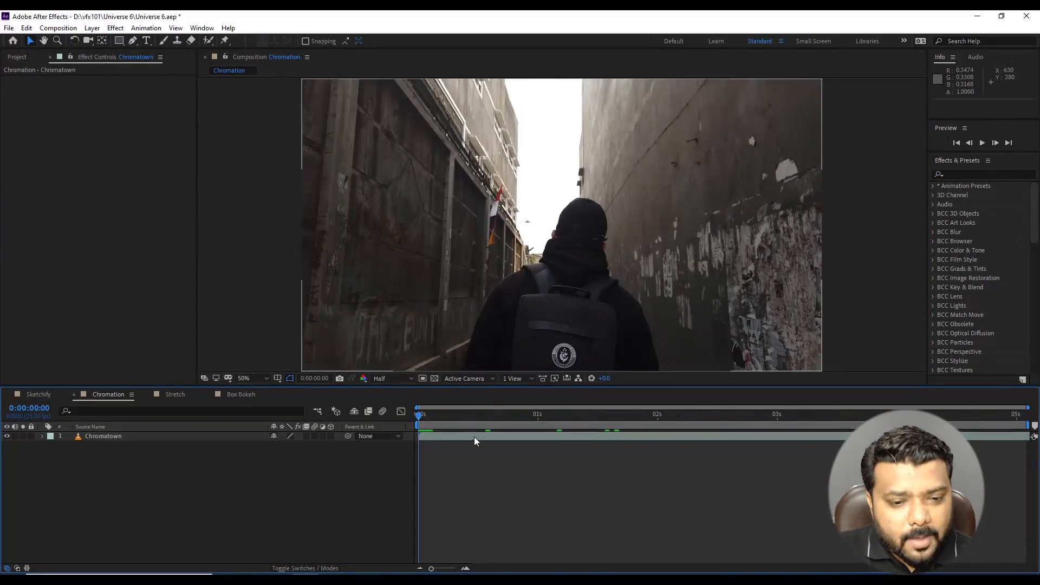
# - Apply the uni.ChromaTown effect to the Chromatown layer in the Chromation composition
pyautogui.click(477, 437)
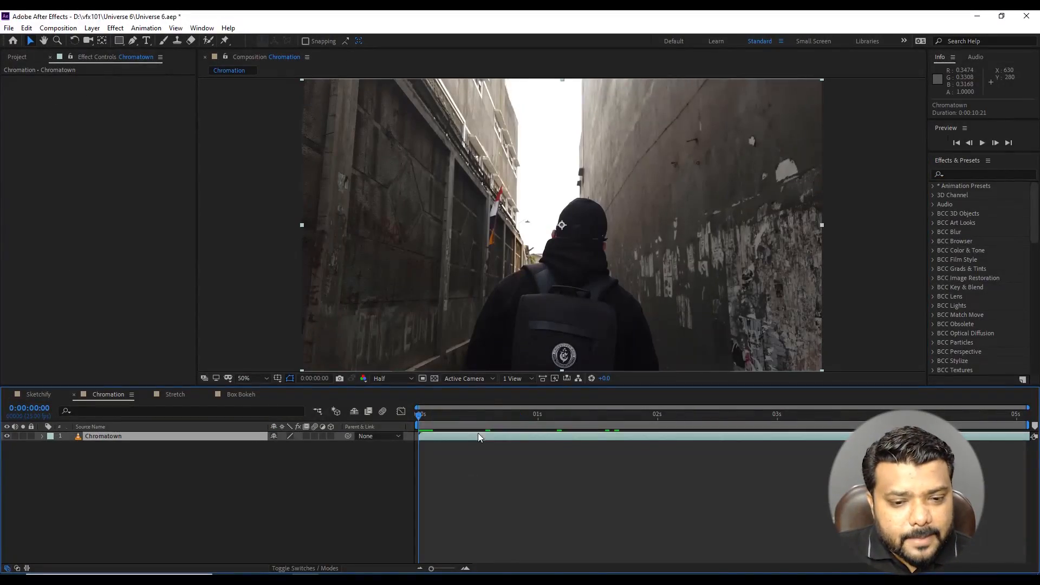
pyautogui.click(990, 175)
pyautogui.write('chromatown')
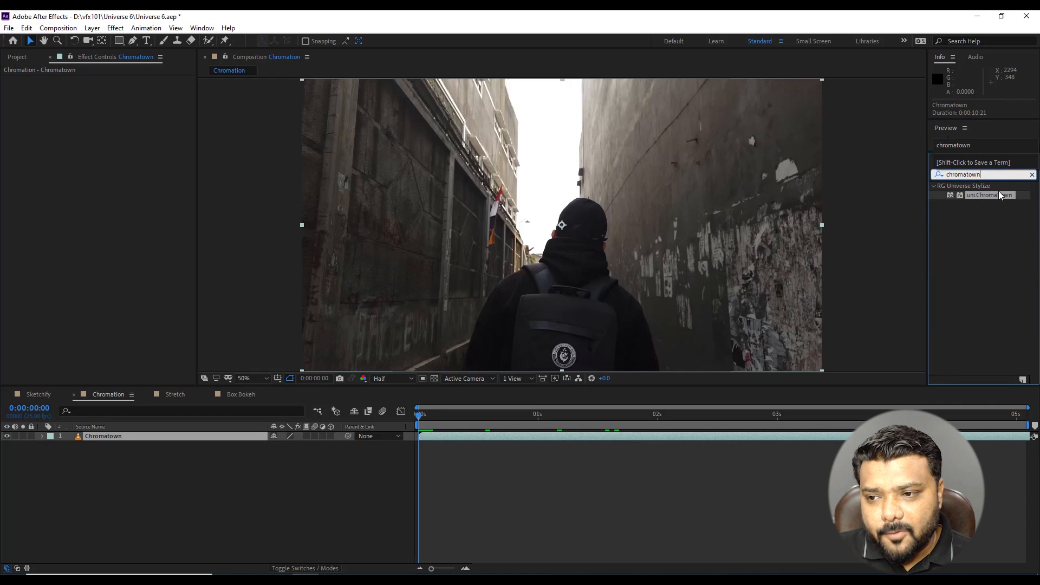
pyautogui.moveTo(999, 191); pyautogui.dragTo(630, 436)
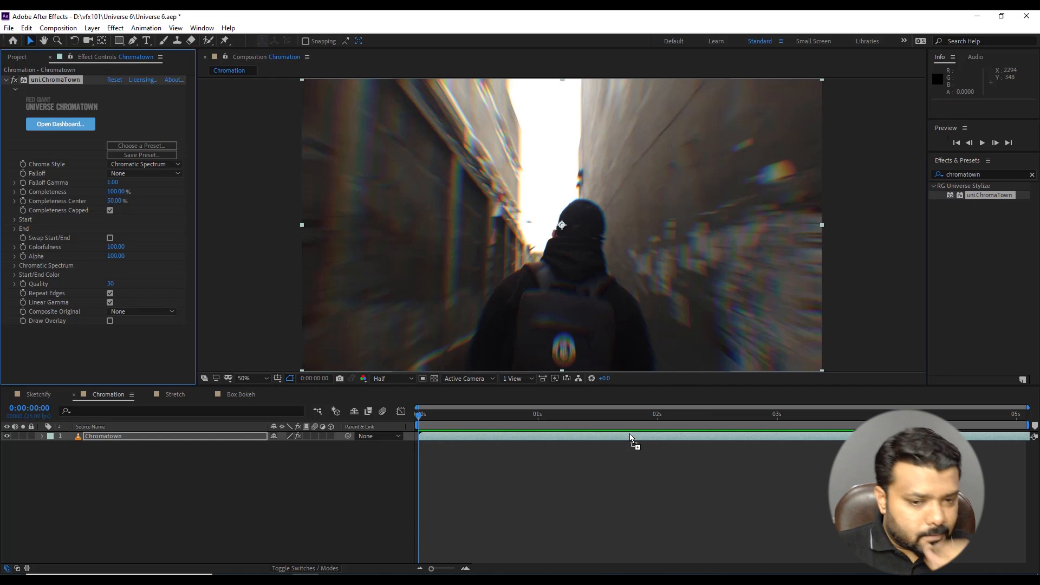
# - Preview the ChromaTown footage, stop at frame 0:00:01:23 and select the Chromatown layer
pyautogui.click(565, 490)
pyautogui.press('space')
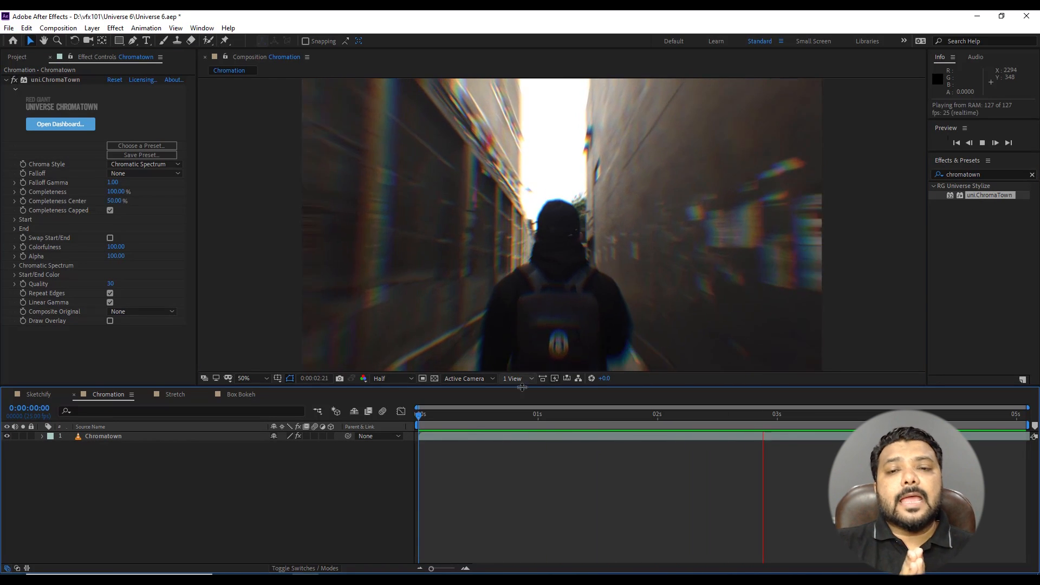
pyautogui.moveTo(544, 419); pyautogui.dragTo(648, 422)
pyautogui.click(644, 438)
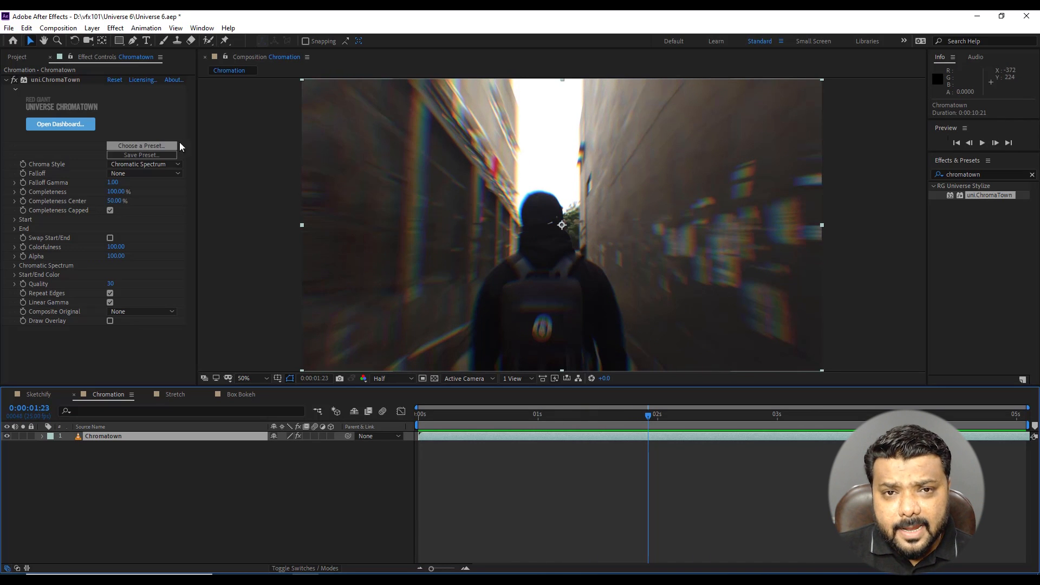
# - Move the ChromaTown start position to 960.0, 546.0 and try a different completeness value
pyautogui.click(155, 145)
pyautogui.moveTo(561, 226)
pyautogui.mouseDown()
pyautogui.moveTo(544, 226)
pyautogui.moveTo(580, 228)
pyautogui.moveTo(536, 232)
pyautogui.moveTo(547, 207)
pyautogui.moveTo(589, 220)
pyautogui.moveTo(545, 252)
pyautogui.moveTo(530, 197)
pyautogui.moveTo(675, 207)
pyautogui.moveTo(551, 232)
pyautogui.moveTo(562, 226)
pyautogui.mouseUp()
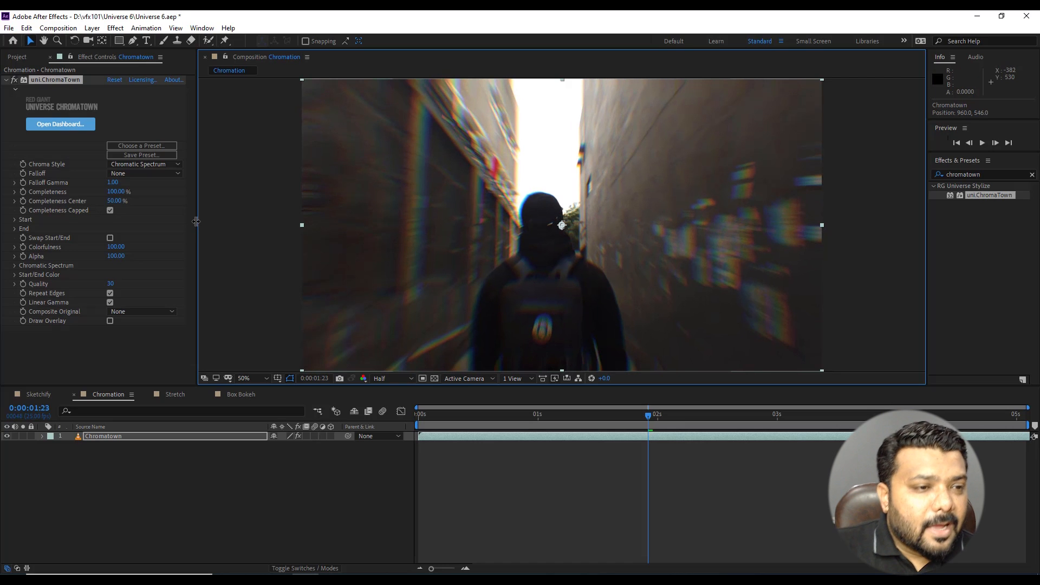
pyautogui.moveTo(119, 195); pyautogui.dragTo(153, 199)
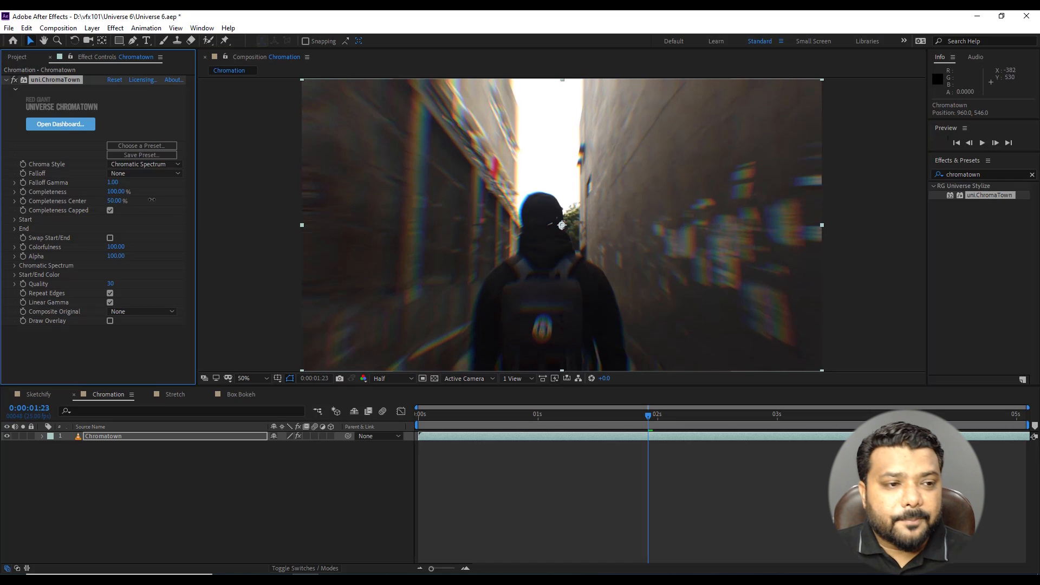
# - Set the ChromaTown Start Rotation to 9°, undoing a trial change made along the way
pyautogui.click(15, 221)
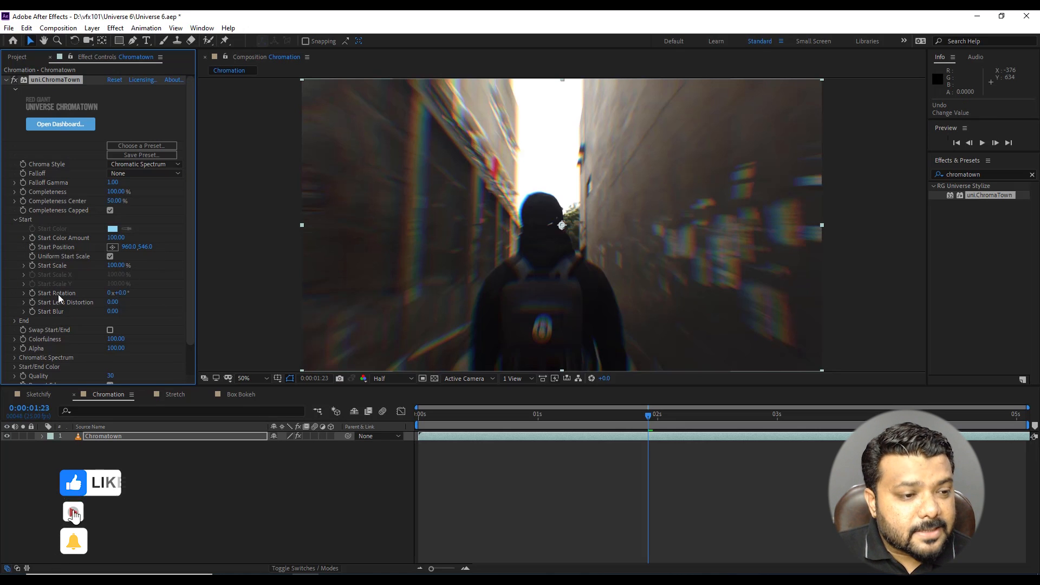
pyautogui.moveTo(128, 292); pyautogui.dragTo(131, 293)
pyautogui.moveTo(554, 226); pyautogui.dragTo(573, 235)
pyautogui.hotkey('ctrl', 'z')
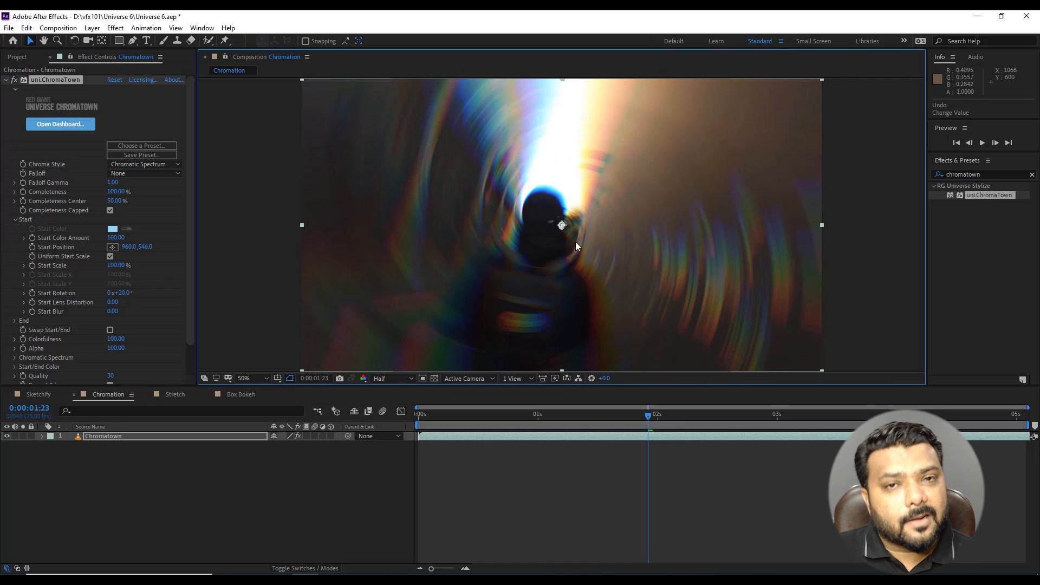
pyautogui.moveTo(145, 247); pyautogui.dragTo(117, 293)
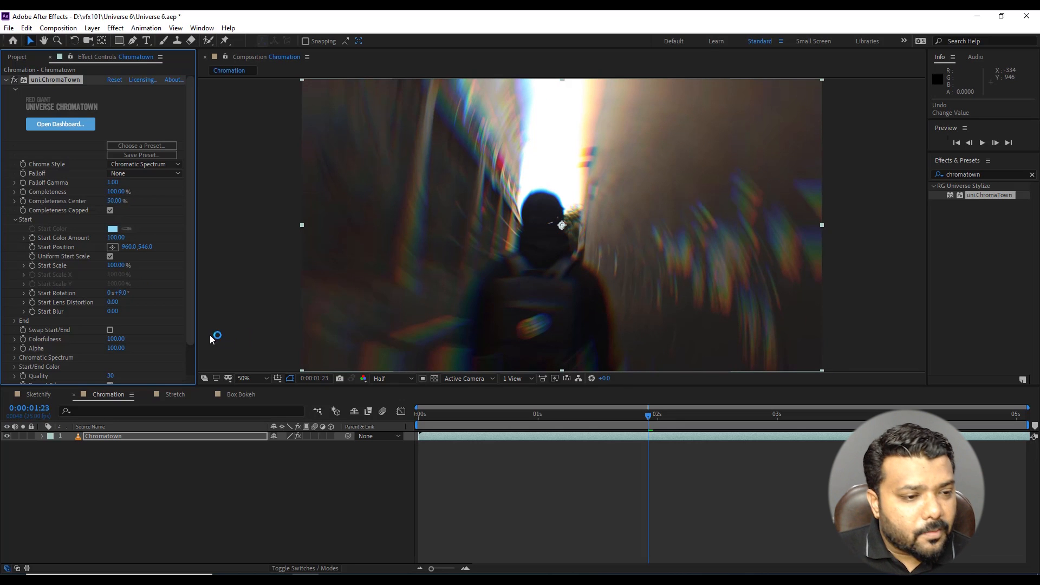
# - Reveal the ChromaTown End settings and preview the rotated chromatic blur from the beginning
pyautogui.click(16, 320)
pyautogui.scroll(-1, 16, 326)
pyautogui.press('space')
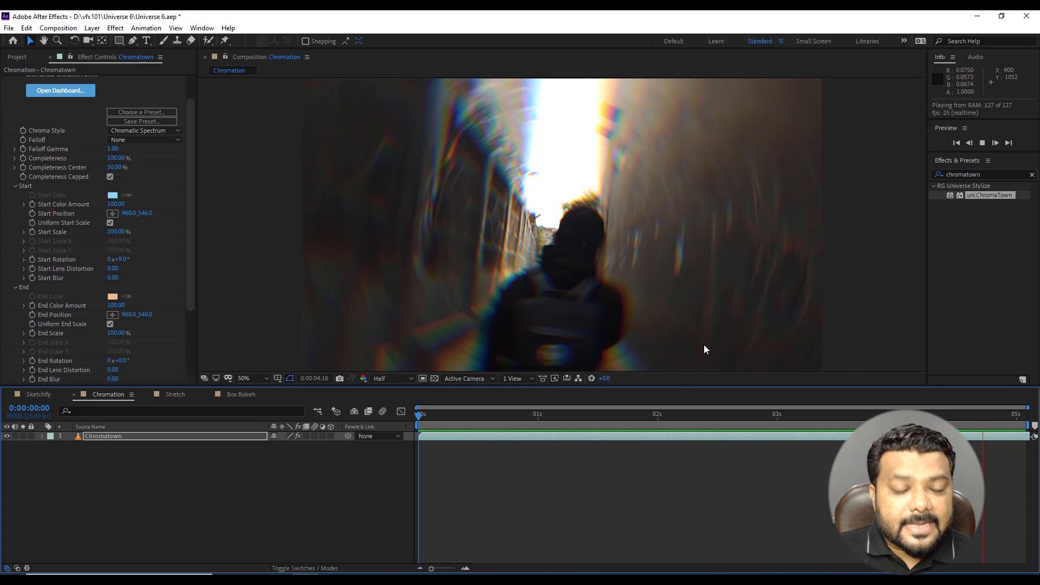
pyautogui.press('space')
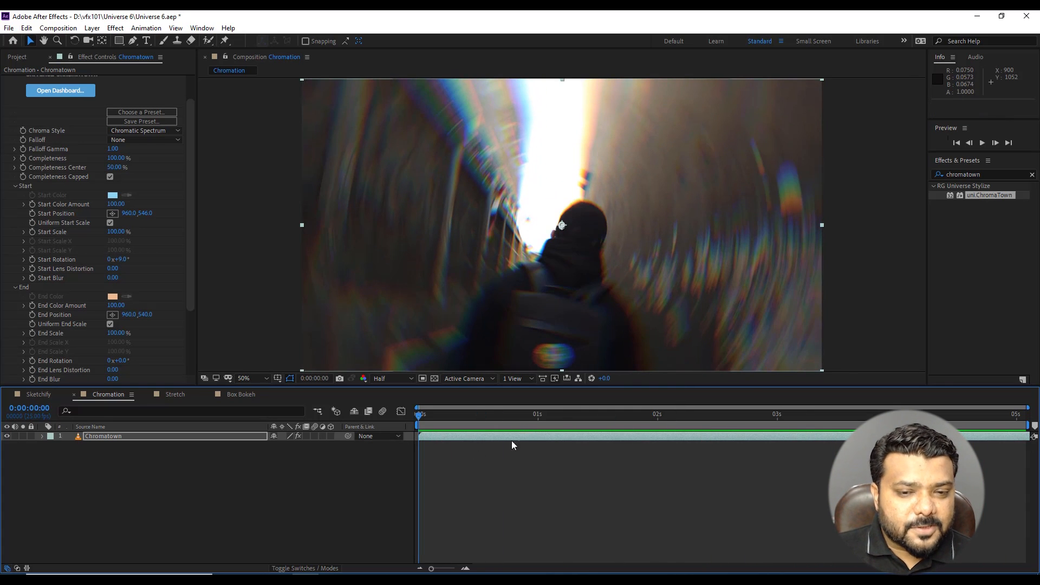
# - Apply the uni.Stretch transition to the stretch 1 layer in the Stretch composition
pyautogui.click(173, 395)
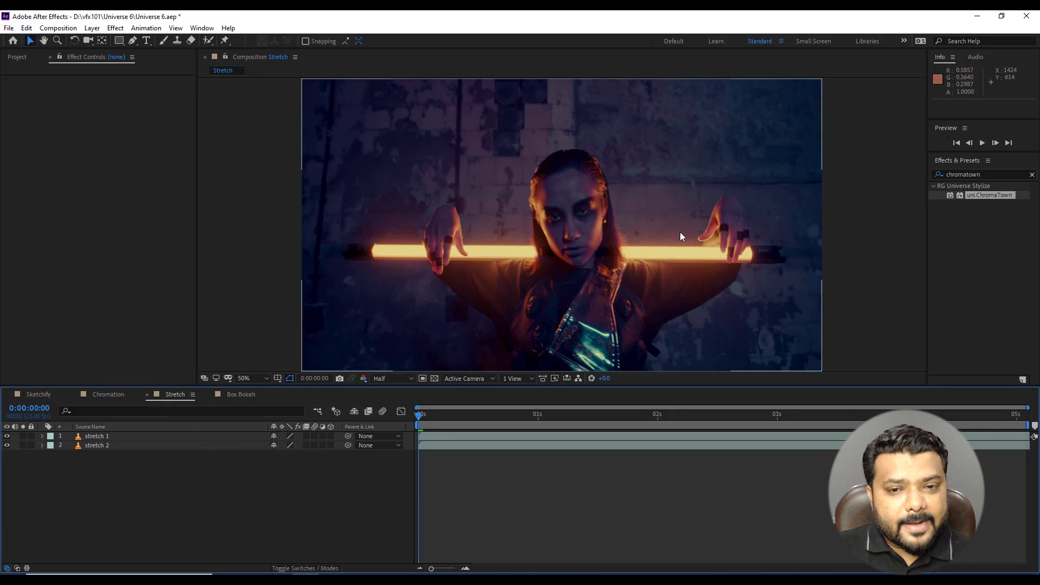
pyautogui.click(121, 437)
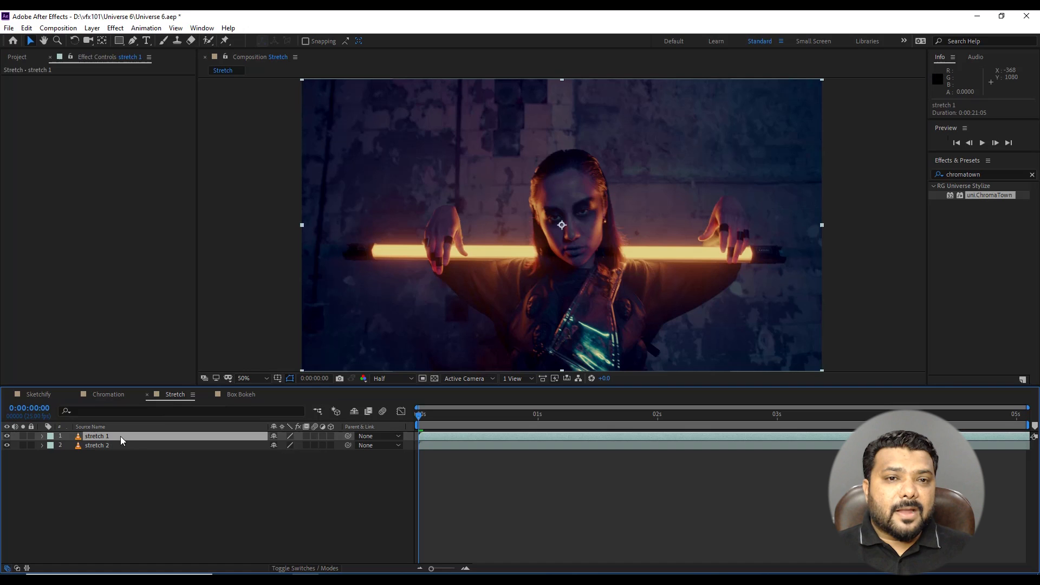
pyautogui.moveTo(991, 174); pyautogui.dragTo(850, 179)
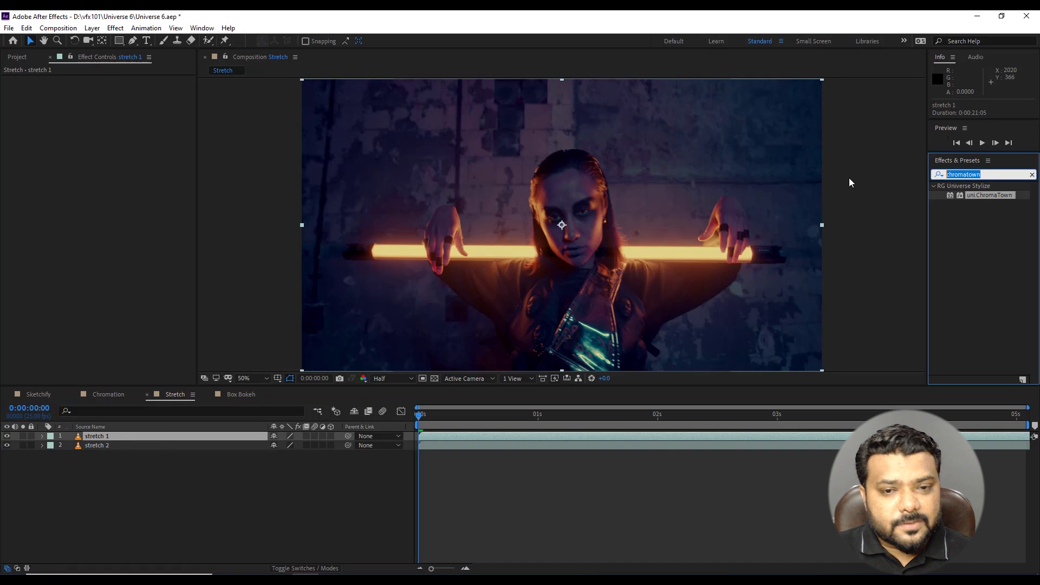
pyautogui.write('stre')
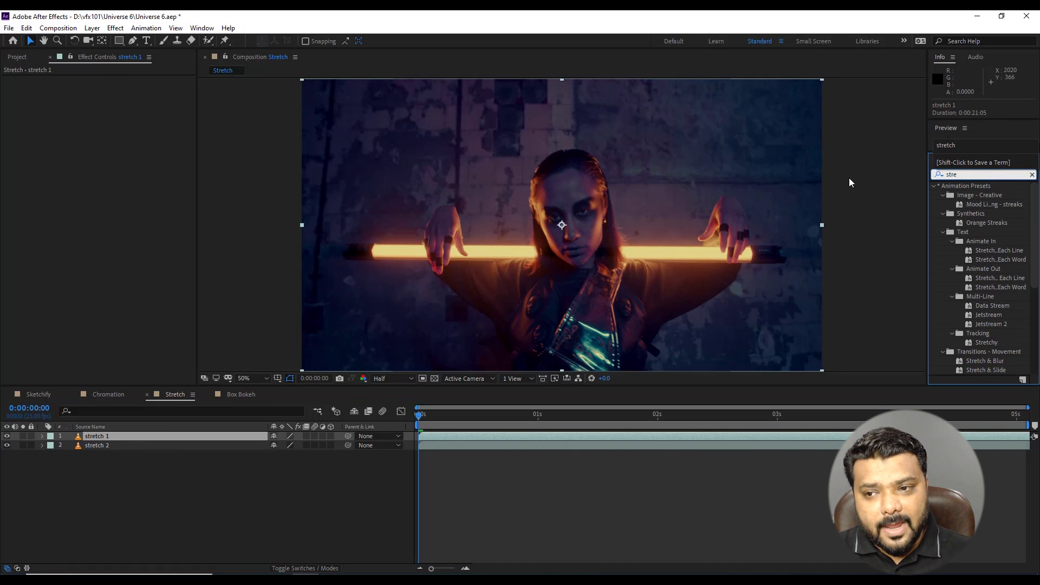
pyautogui.write('tch')
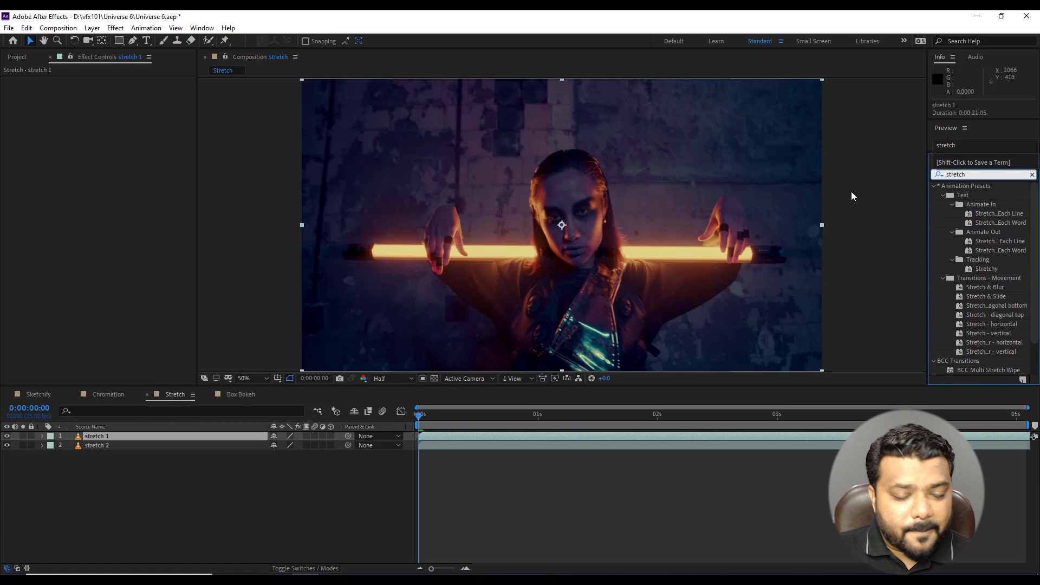
pyautogui.click(969, 205)
pyautogui.scroll(-3, 1007, 286)
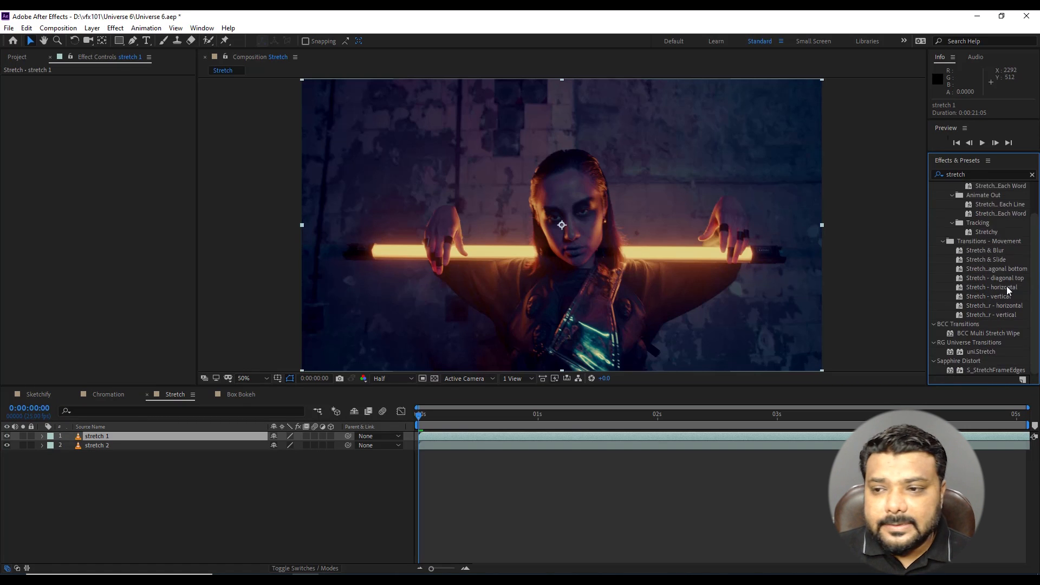
pyautogui.click(987, 352)
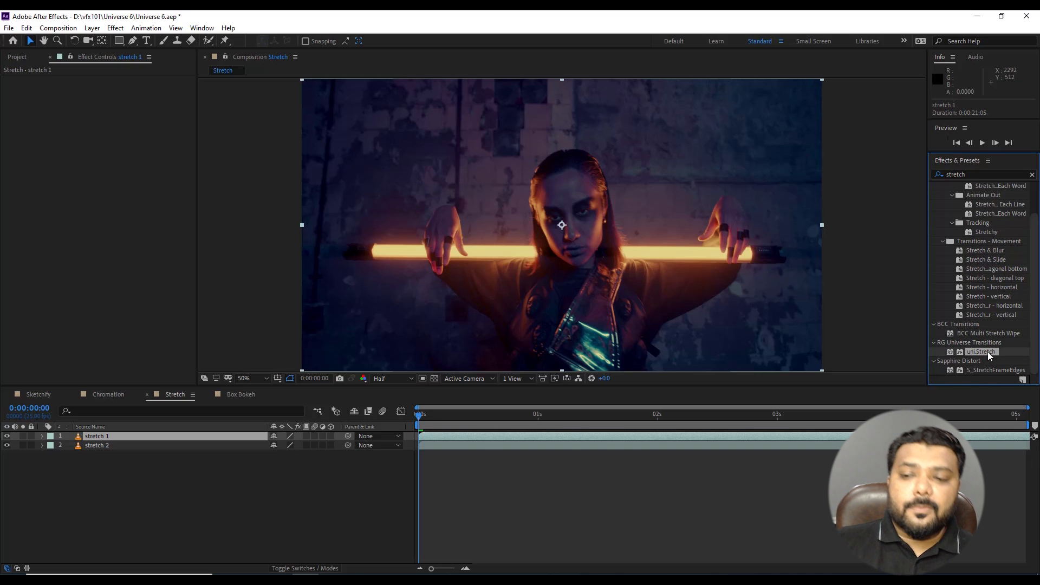
pyautogui.moveTo(987, 352); pyautogui.dragTo(160, 437)
# - Hide the stretch 2 layer and assign it as Transition B of the Stretch effect on stretch 1
pyautogui.moveTo(421, 418); pyautogui.dragTo(465, 414)
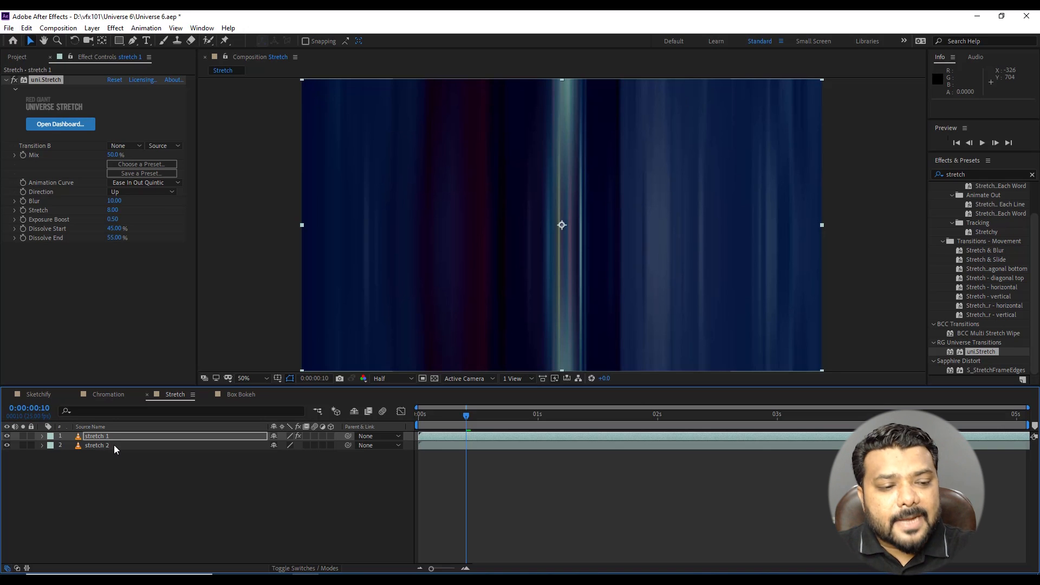
pyautogui.click(7, 445)
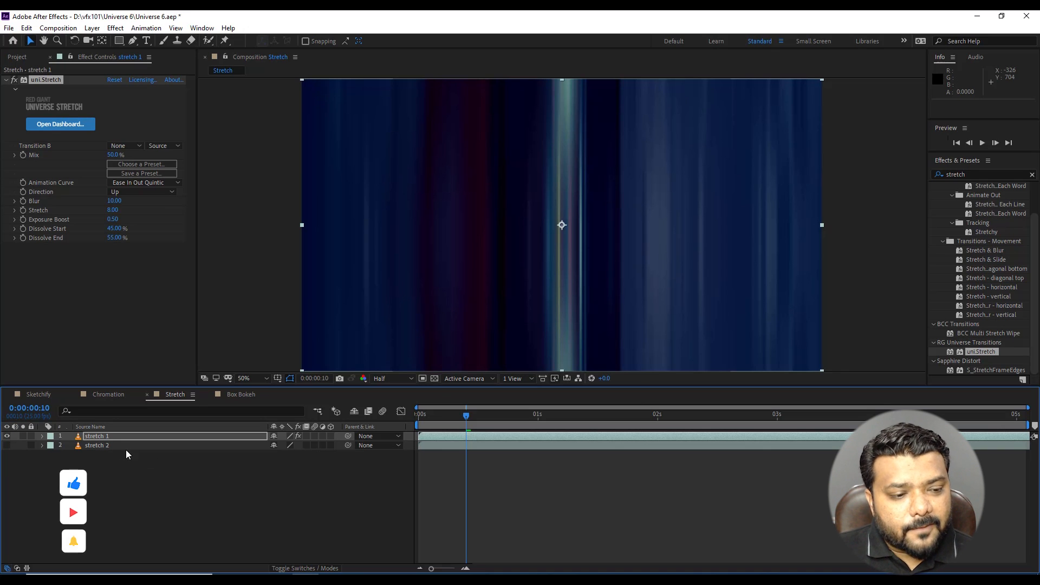
pyautogui.click(105, 438)
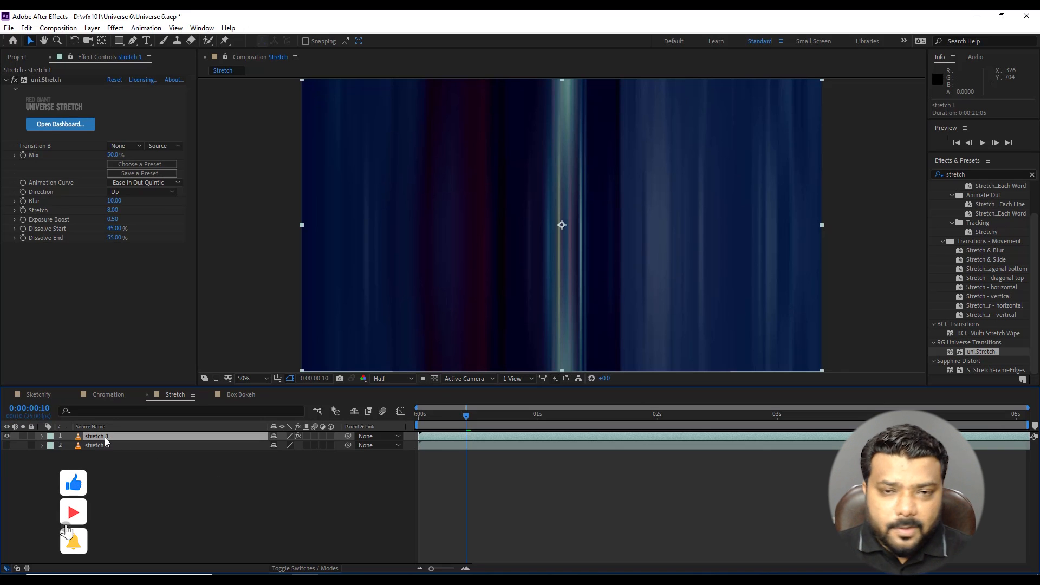
pyautogui.click(125, 146)
pyautogui.click(142, 186)
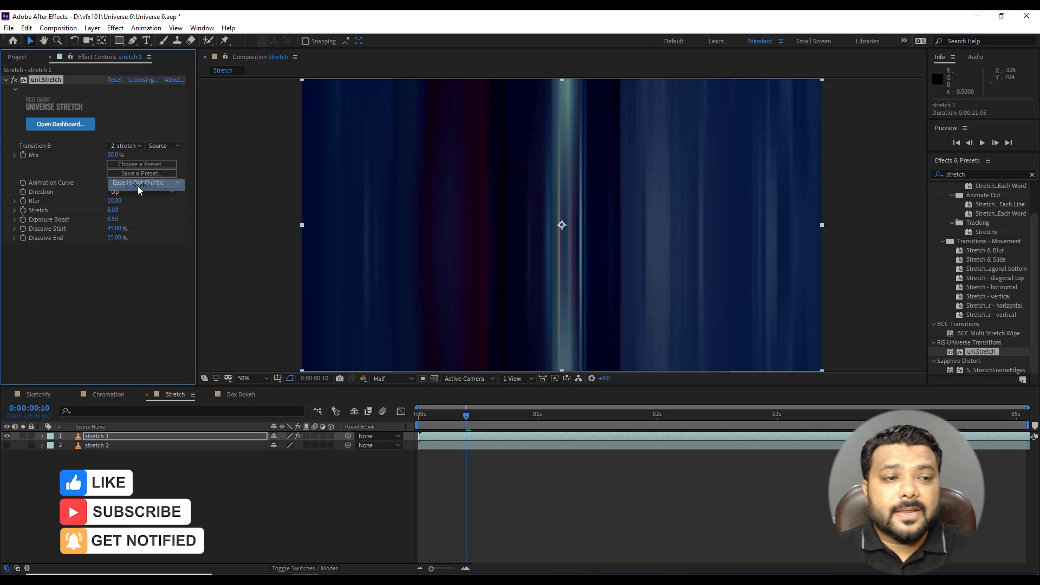
# - Keyframe the Stretch Mix from 0% at the 1-second mark to 100% at 0:00:02:00
pyautogui.moveTo(455, 417); pyautogui.dragTo(416, 416)
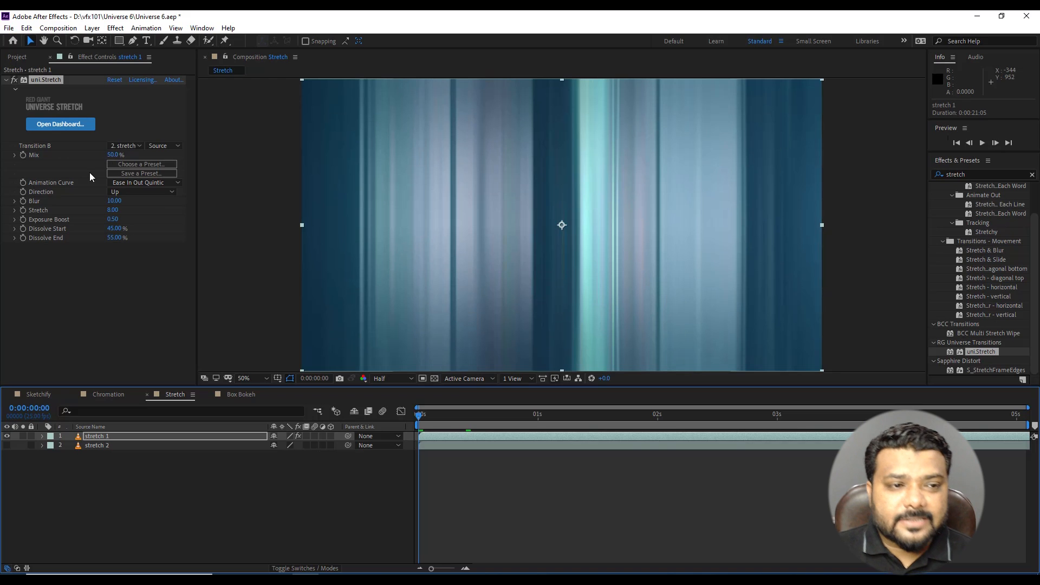
pyautogui.moveTo(115, 155); pyautogui.dragTo(1, 158)
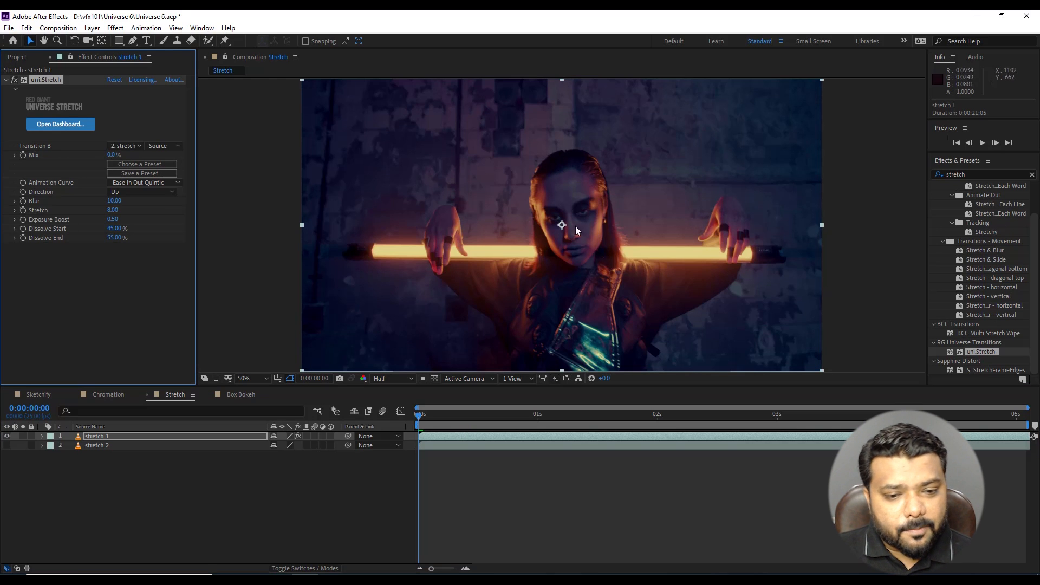
pyautogui.moveTo(426, 415); pyautogui.dragTo(636, 421)
pyautogui.click(23, 155)
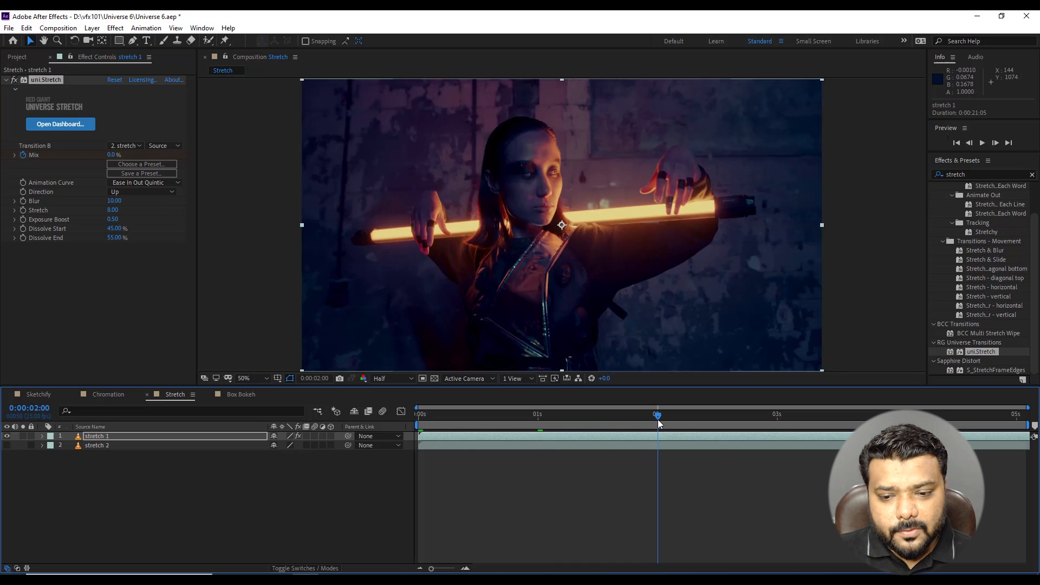
pyautogui.click(113, 155)
pyautogui.write('100')
pyautogui.press('Return')
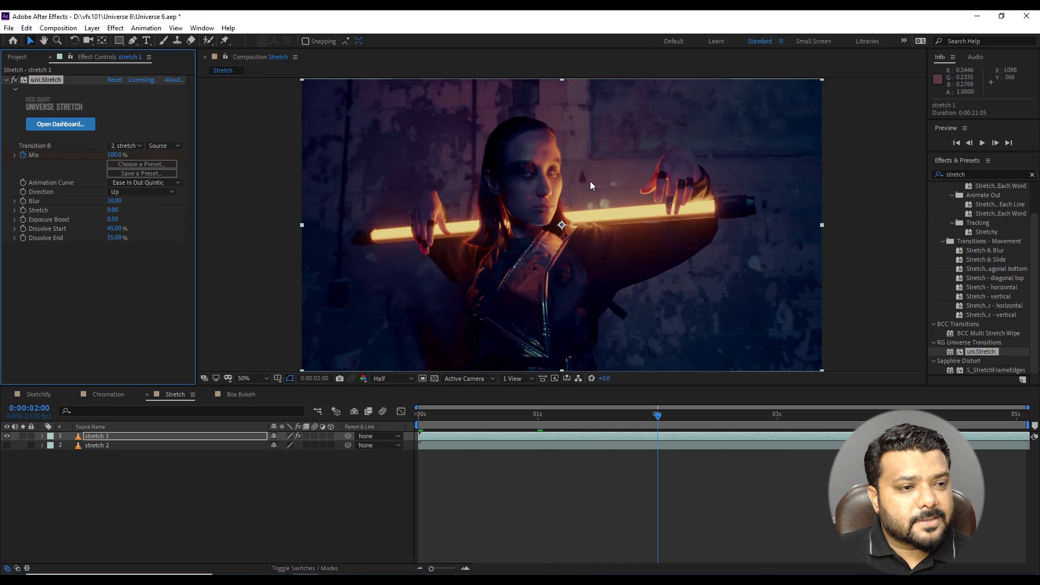
# - Preview the Stretch transition from the beginning and inspect it mid-way at frame 0:00:01:12
pyautogui.moveTo(538, 417); pyautogui.dragTo(309, 417)
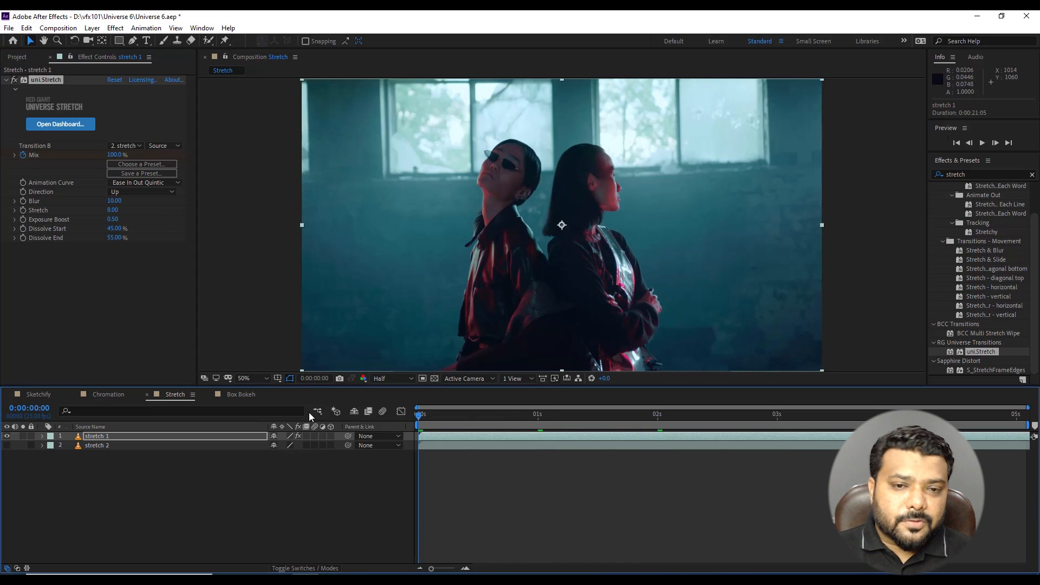
pyautogui.click(515, 482)
pyautogui.press('space')
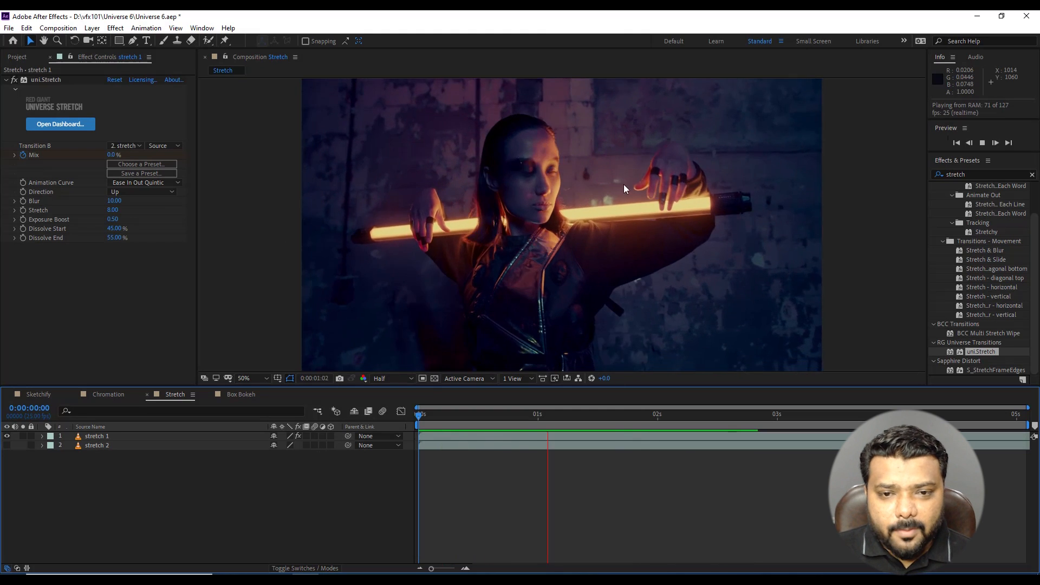
pyautogui.moveTo(603, 421); pyautogui.dragTo(596, 420)
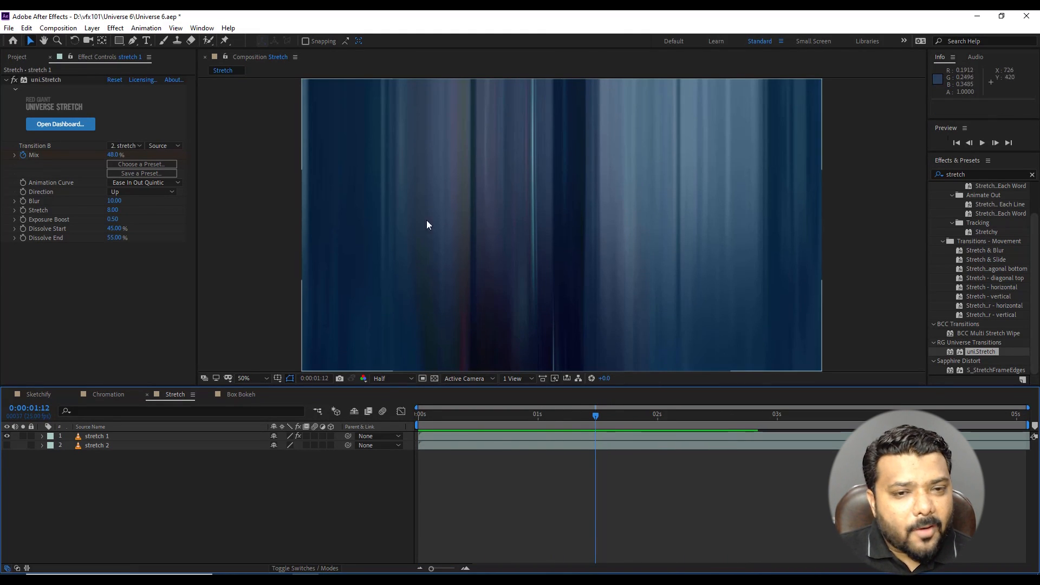
# - Set the Stretch direction to Left and play the transition from the beginning
pyautogui.click(146, 194)
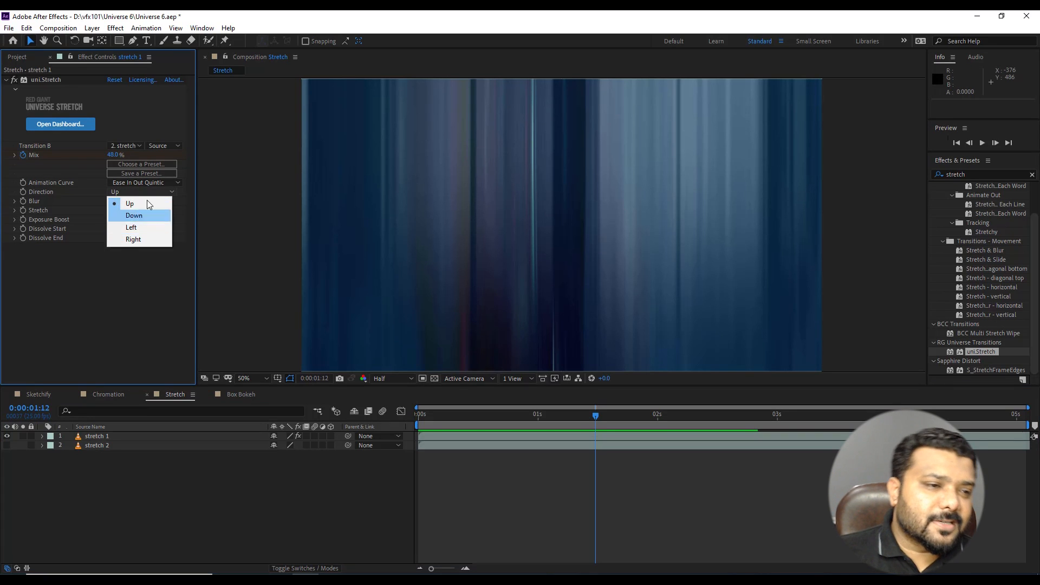
pyautogui.click(151, 228)
pyautogui.moveTo(504, 414); pyautogui.dragTo(355, 417)
pyautogui.press('space')
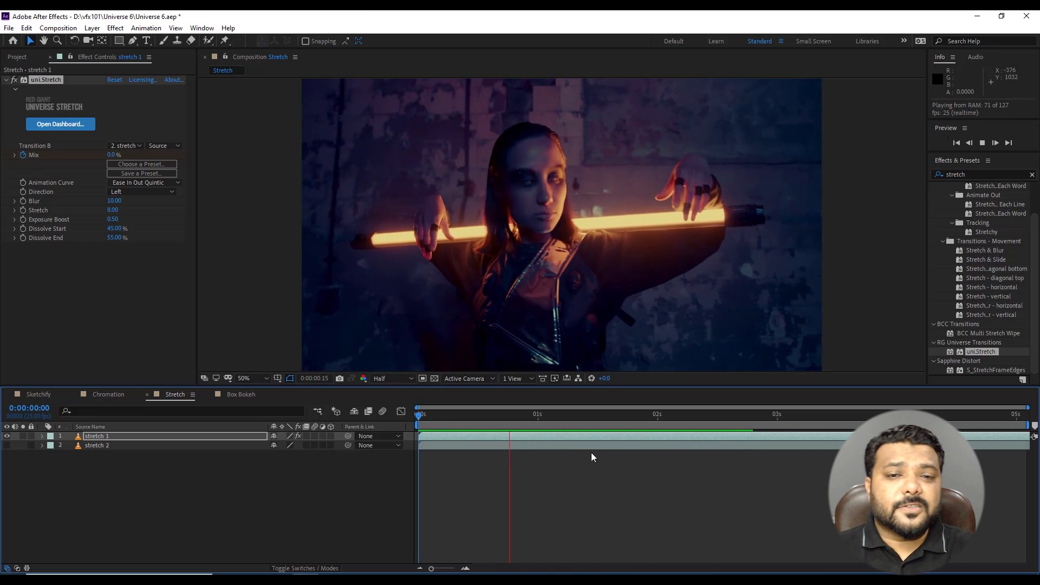
# - Inspect the Left-direction Stretch transition at 0:00:01:15 and scrub past its end to 0:00:02:11
pyautogui.click(615, 415)
pyautogui.moveTo(608, 416); pyautogui.dragTo(608, 417)
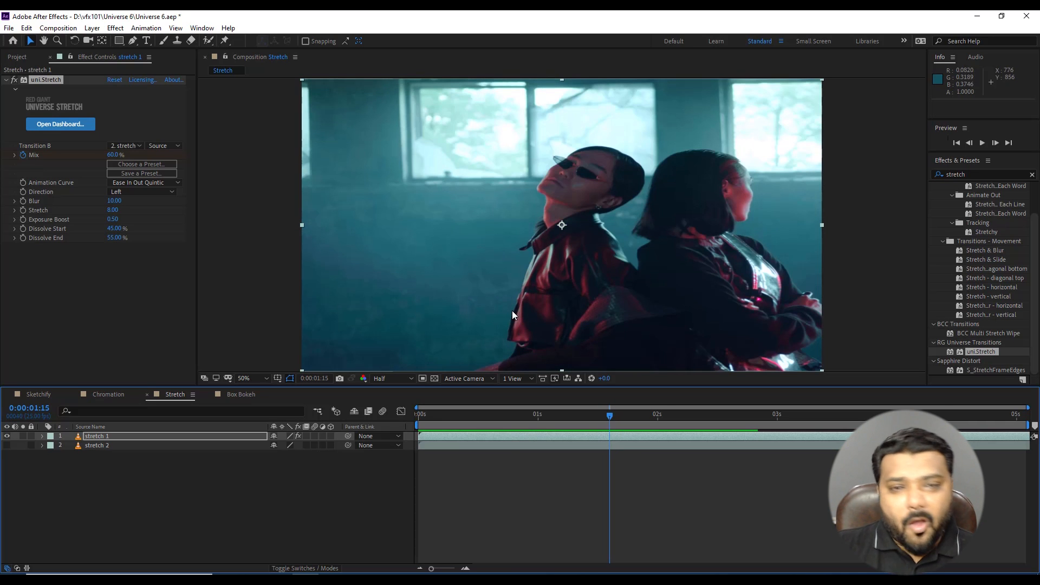
pyautogui.moveTo(616, 413); pyautogui.dragTo(710, 415)
pyautogui.click(506, 490)
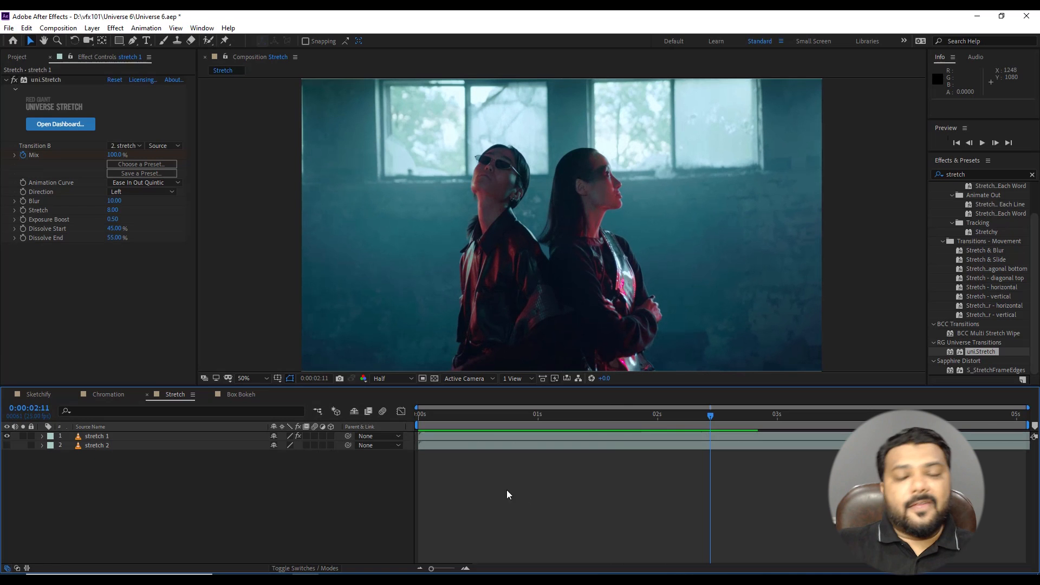
# - Apply uni.Box Bokeh to the layer in the Box Bokeh composition, with a Blur Amount keyframe of 50 at the start
pyautogui.click(242, 395)
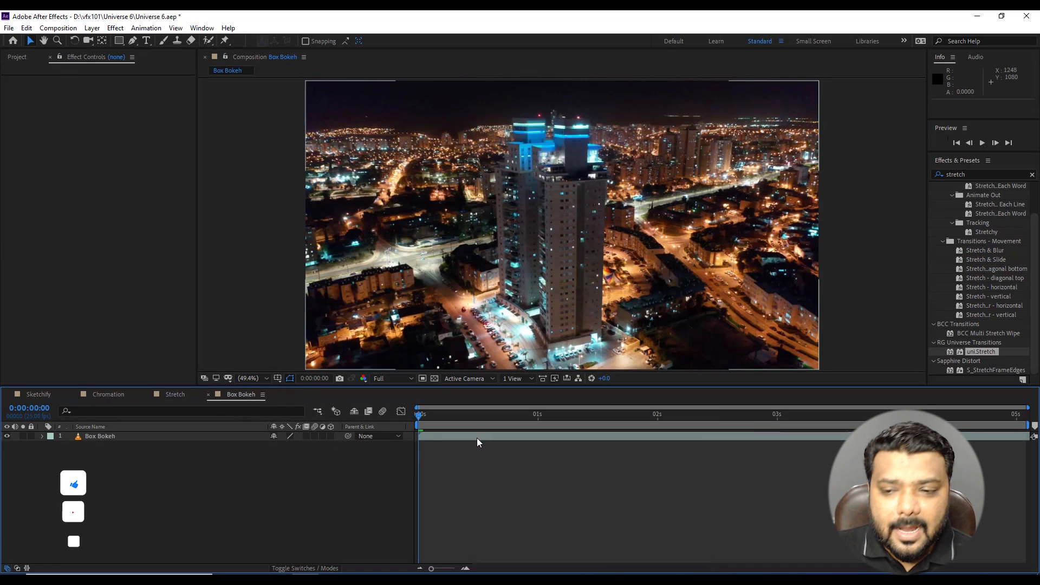
pyautogui.click(476, 437)
pyautogui.moveTo(970, 174); pyautogui.dragTo(881, 167)
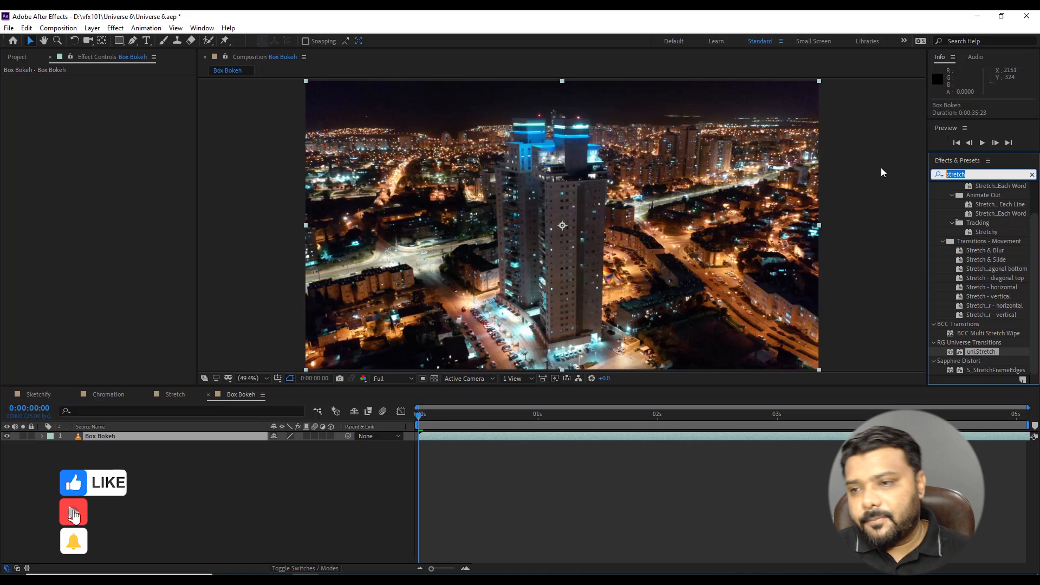
pyautogui.write('box boke')
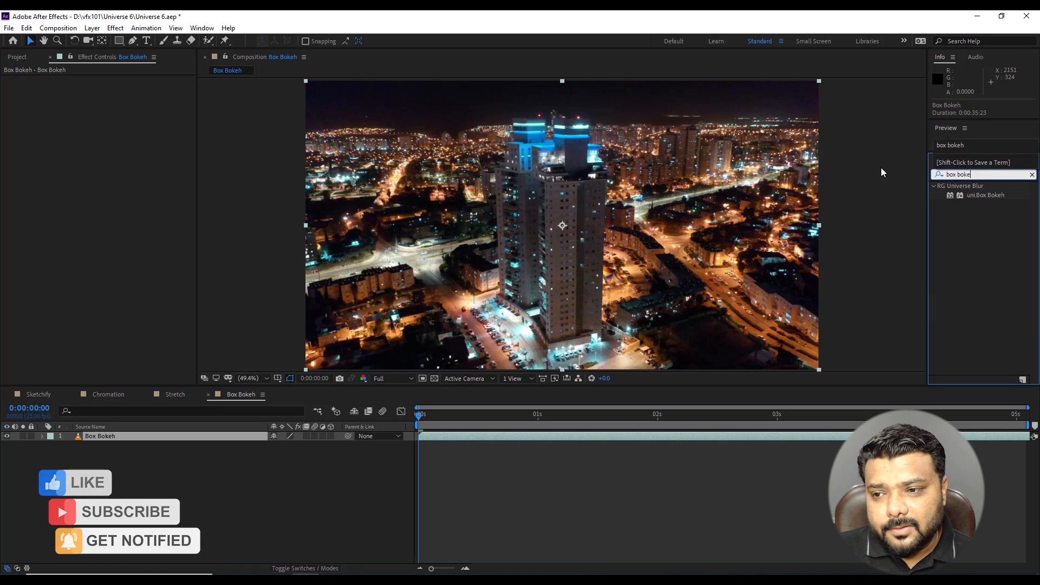
pyautogui.click(986, 195)
pyautogui.moveTo(986, 197); pyautogui.dragTo(560, 133)
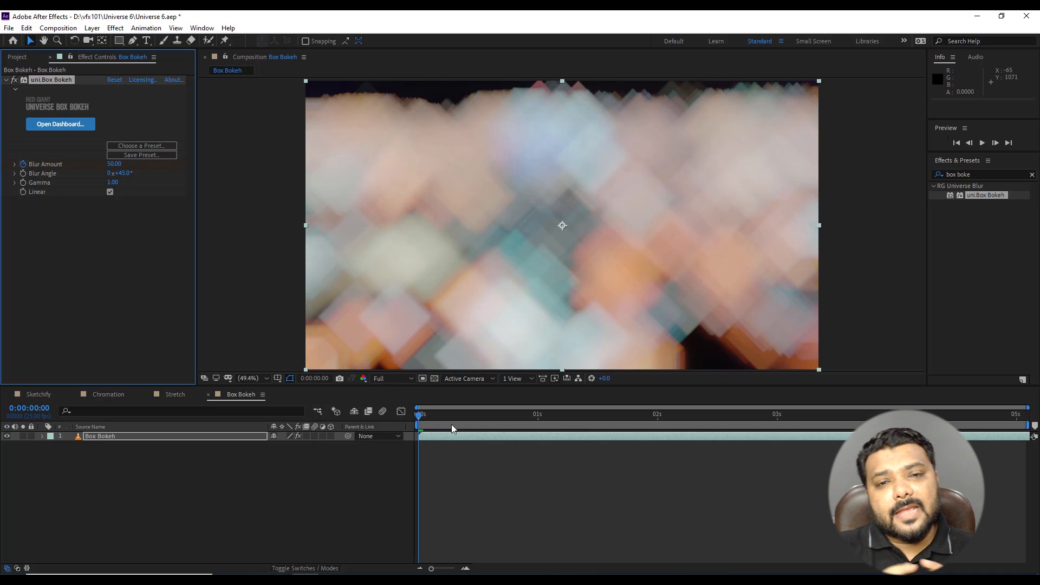
# - Keyframe the Box Bokeh Blur Amount to 0 at 0:00:02:00
pyautogui.click(657, 421)
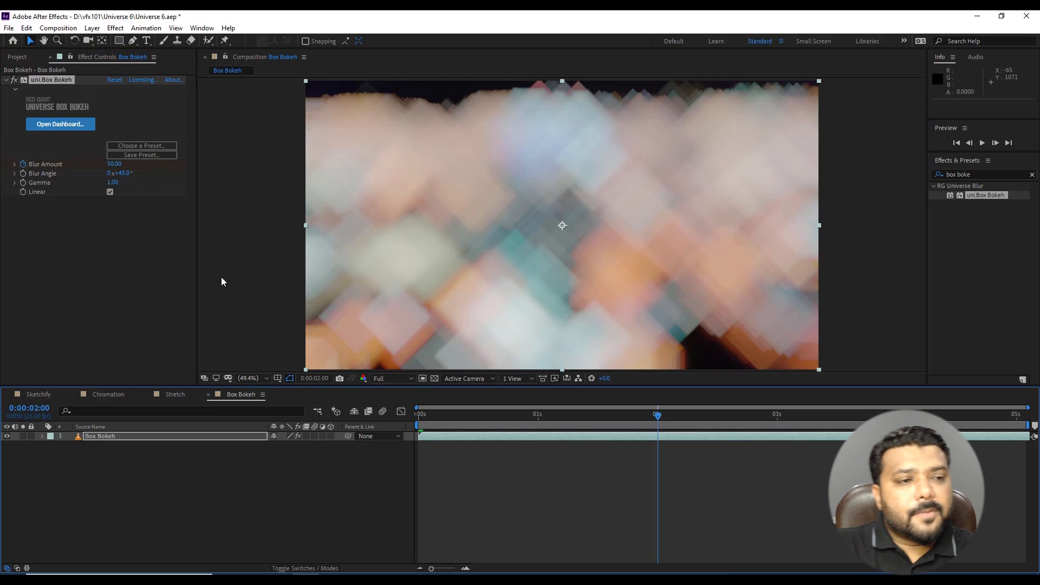
pyautogui.click(114, 164)
pyautogui.write('0')
pyautogui.press('Return')
# - Play the Box Bokeh blur animation from the beginning and inspect it at frame 0:00:00:20
pyautogui.click(419, 419)
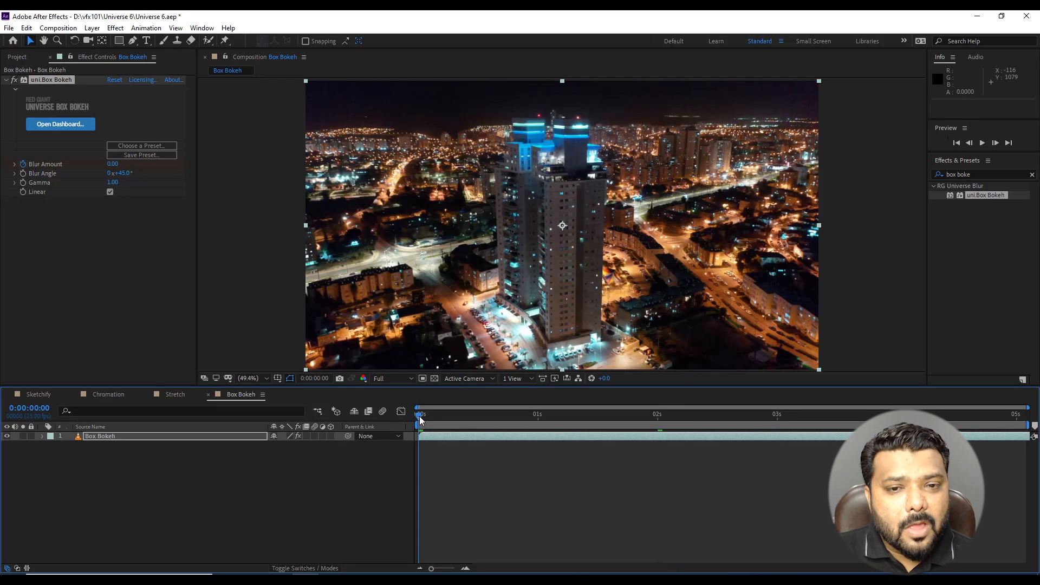
pyautogui.press('space')
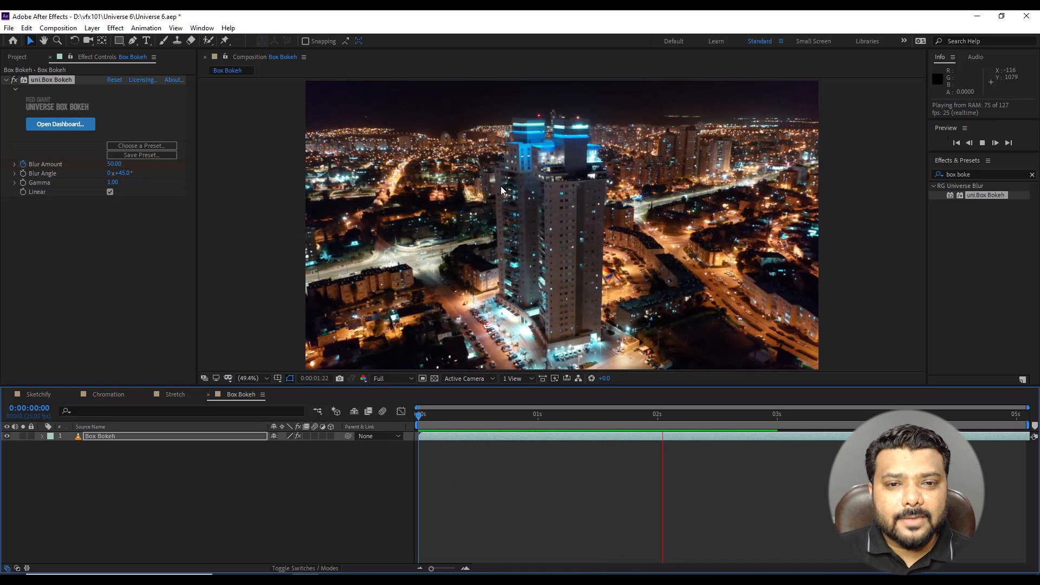
pyautogui.moveTo(477, 419); pyautogui.dragTo(512, 421)
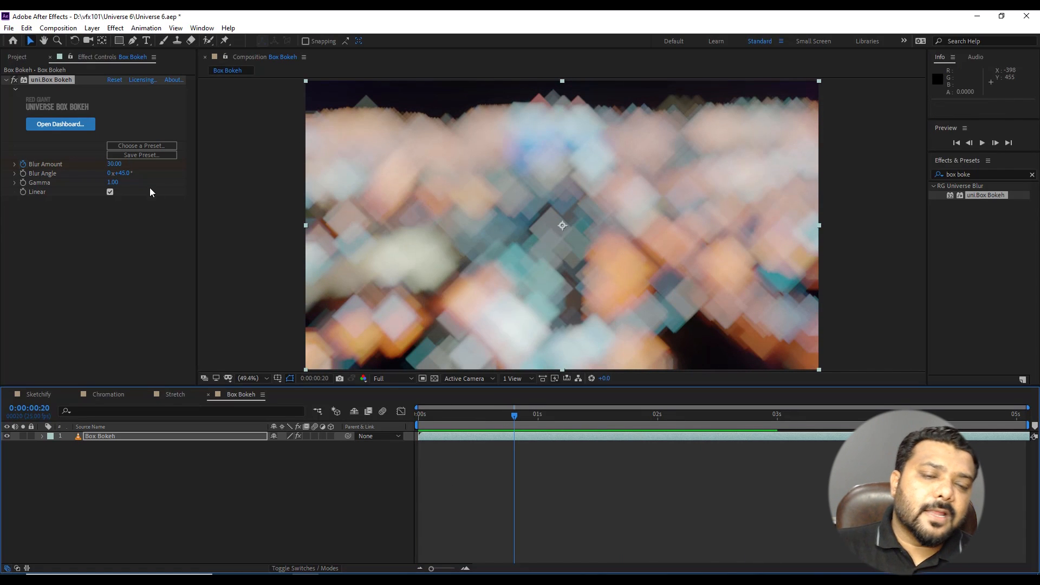
# - Adjust the Box Bokeh Blur Angle, raise Gamma to 1.21 and play the animation from the beginning
pyautogui.moveTo(124, 175); pyautogui.dragTo(145, 173)
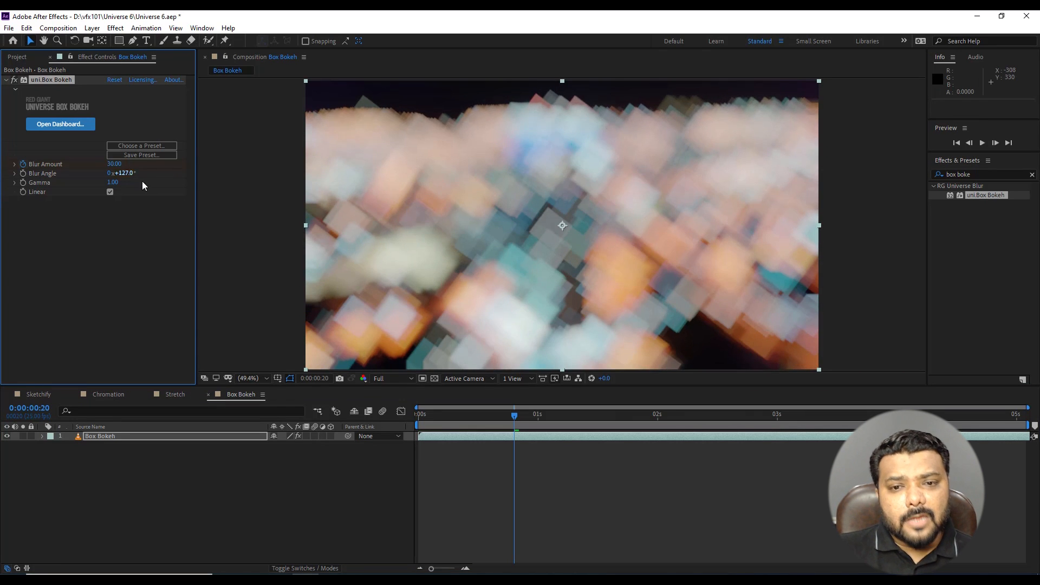
pyautogui.press('space')
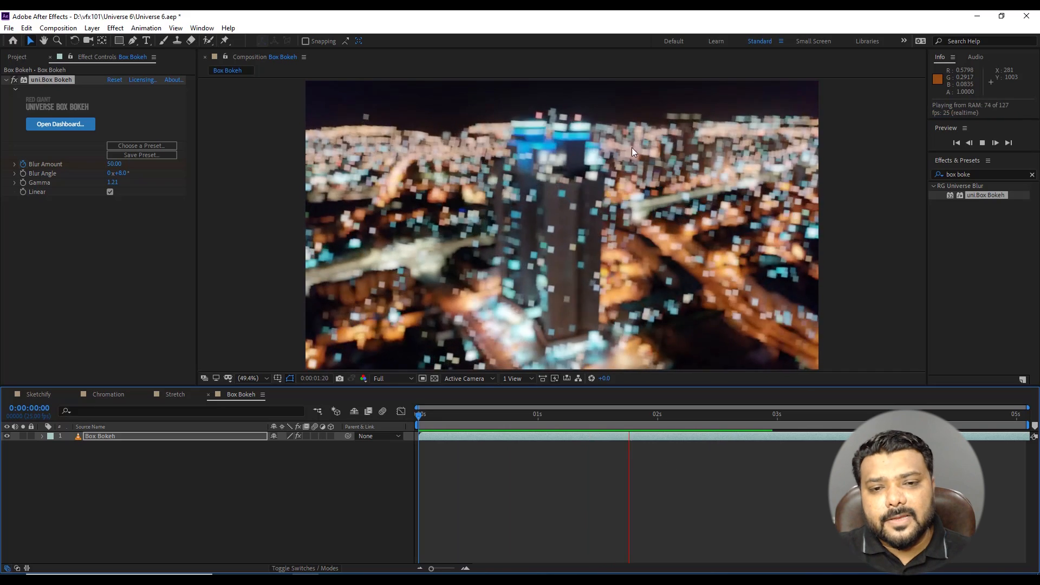